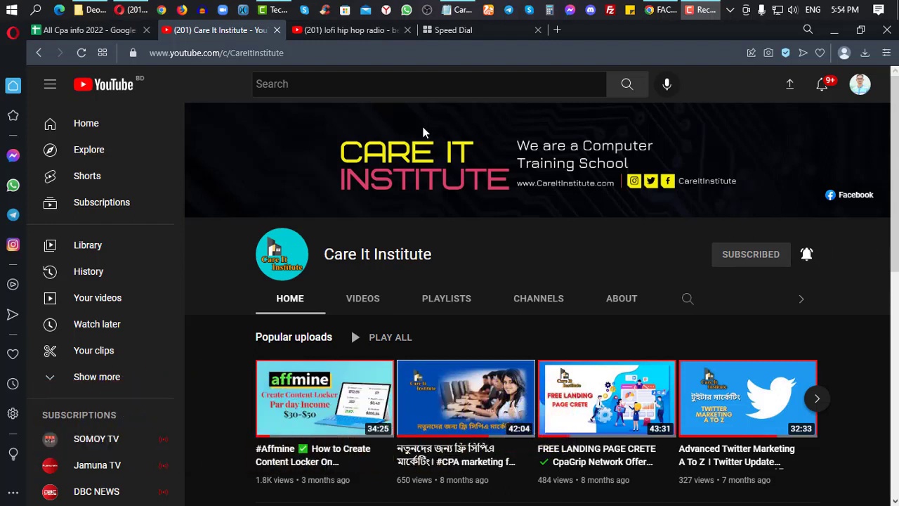
left_click_drag(324, 254, 439, 258)
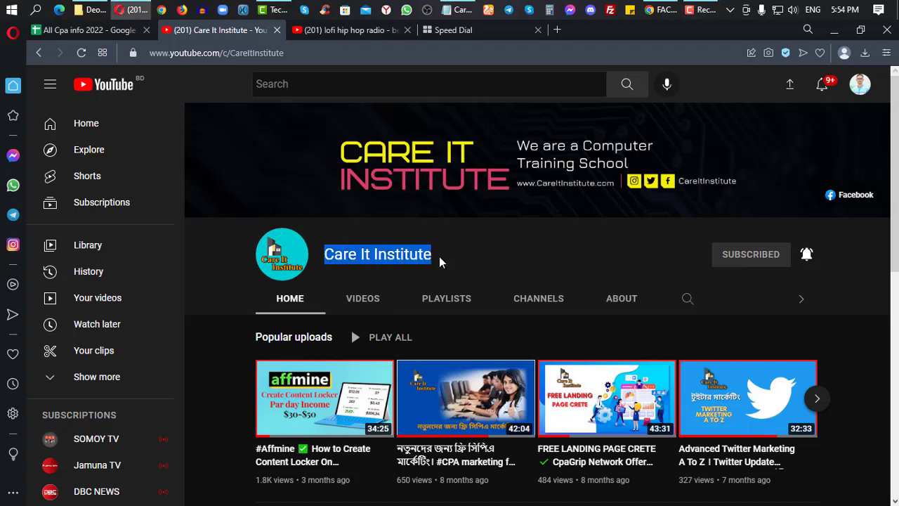
left_click(478, 242)
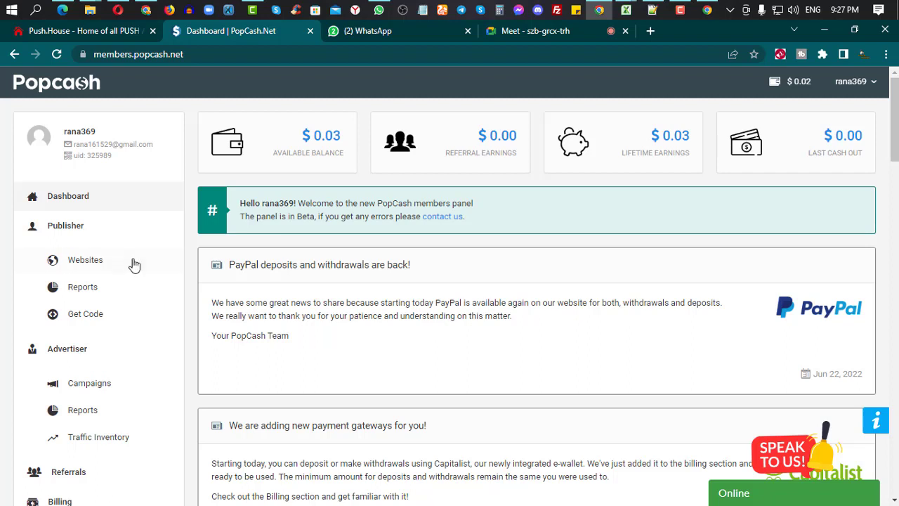
View the publisher websites list, and load the ad code for ibeautyzs.blogspot.com.
left_click(83, 263)
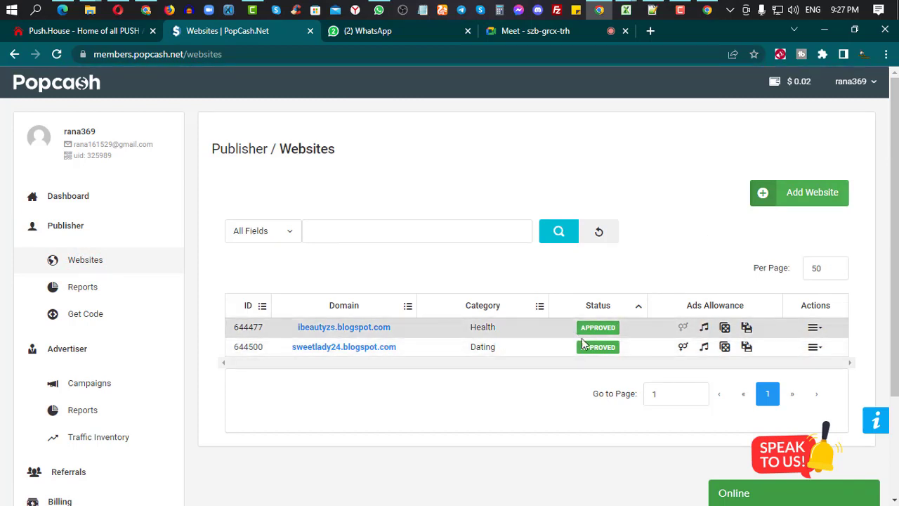
left_click(83, 320)
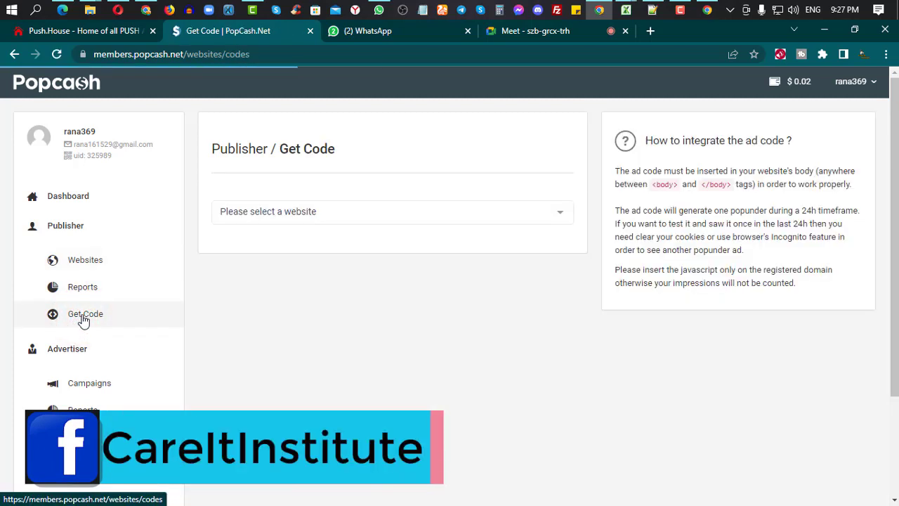
left_click(554, 214)
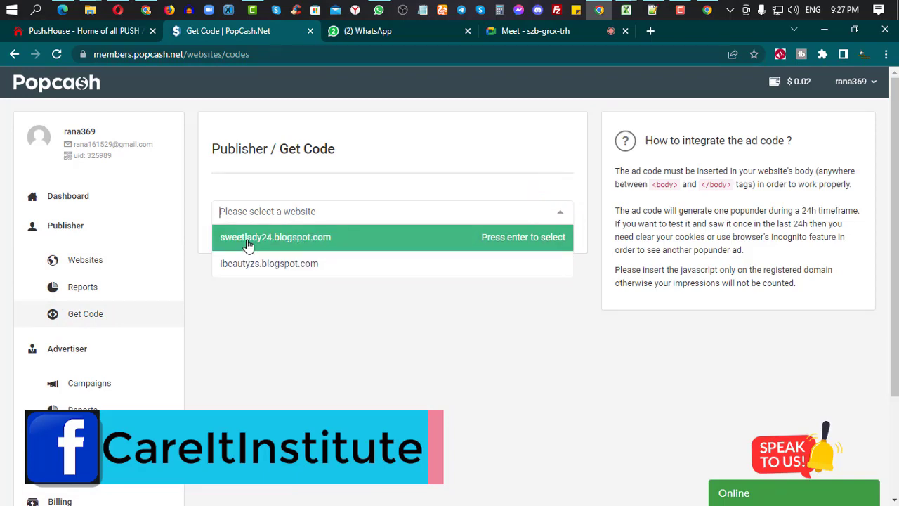
left_click(252, 274)
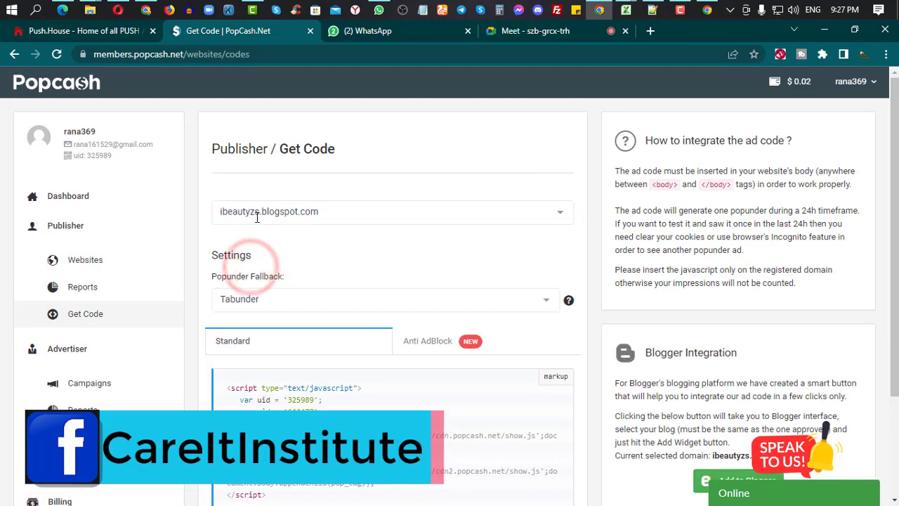
Copy the whole standard popunder script for ibeautyzs.blogspot.com.
scroll(425, 269, "down", 2)
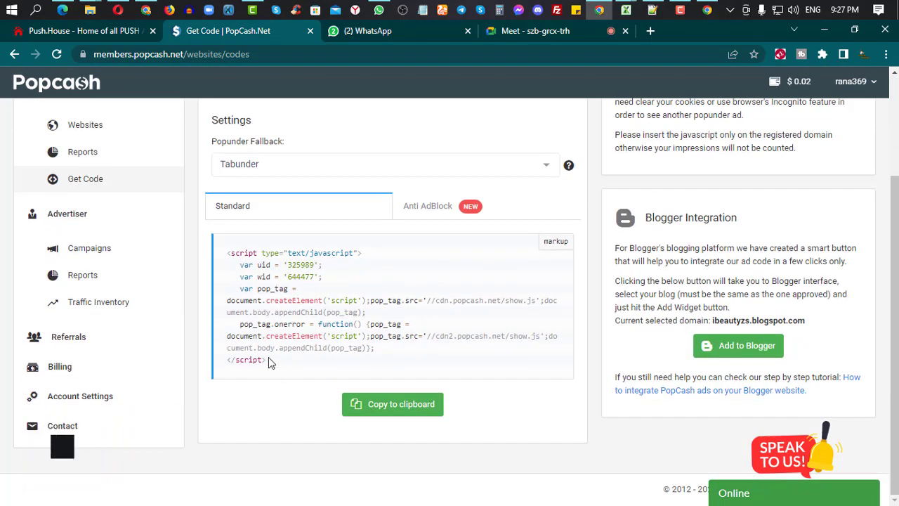
left_click_drag(267, 360, 209, 257)
right_click(295, 260)
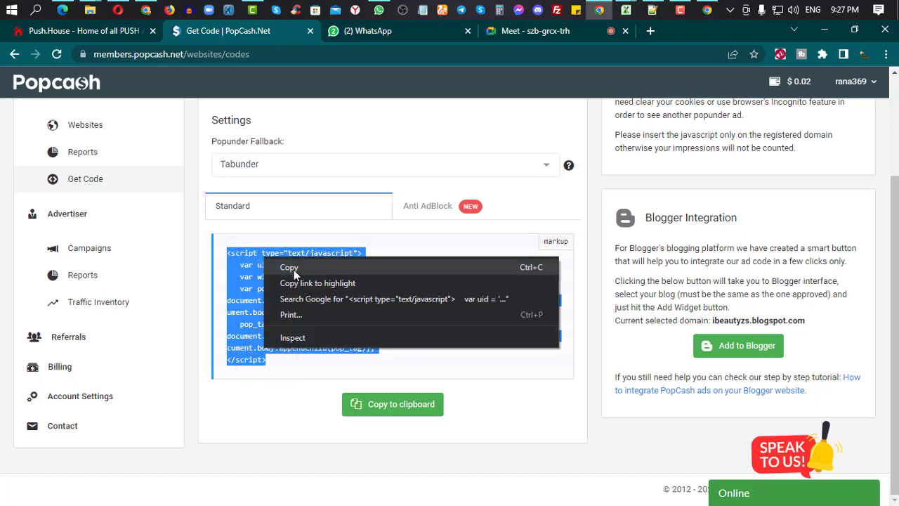
left_click(295, 269)
Examine the integration instructions on where in the website's body the ad code must be inserted.
scroll(319, 301, "up", 1)
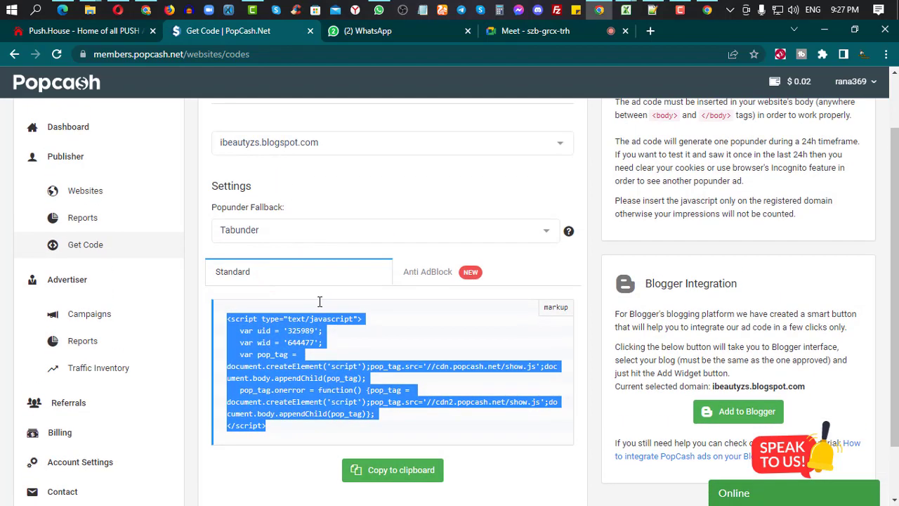
scroll(319, 319, "up", 1)
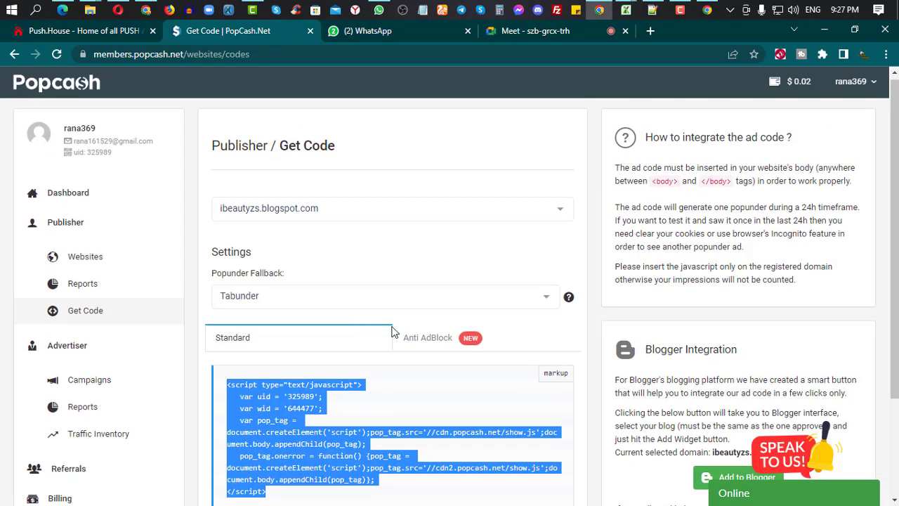
left_click_drag(654, 182, 729, 183)
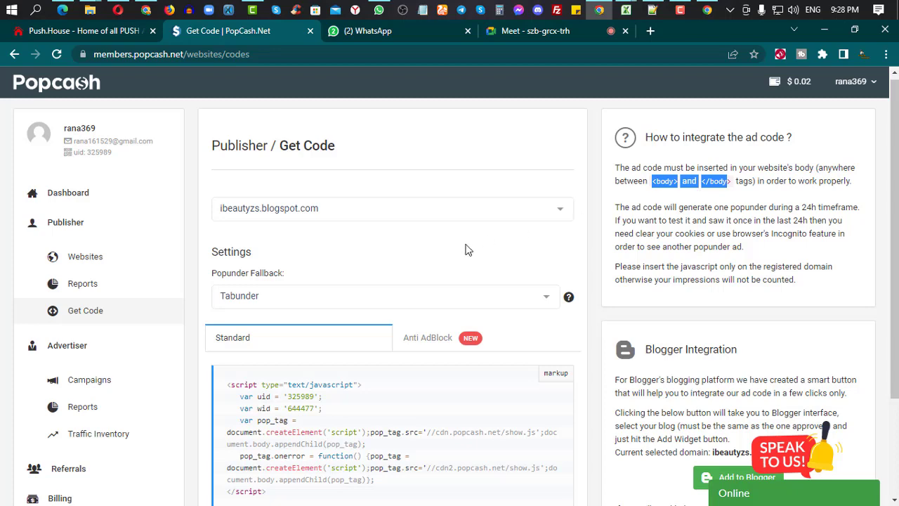
scroll(464, 246, "down", 1)
scroll(462, 243, "up", 1)
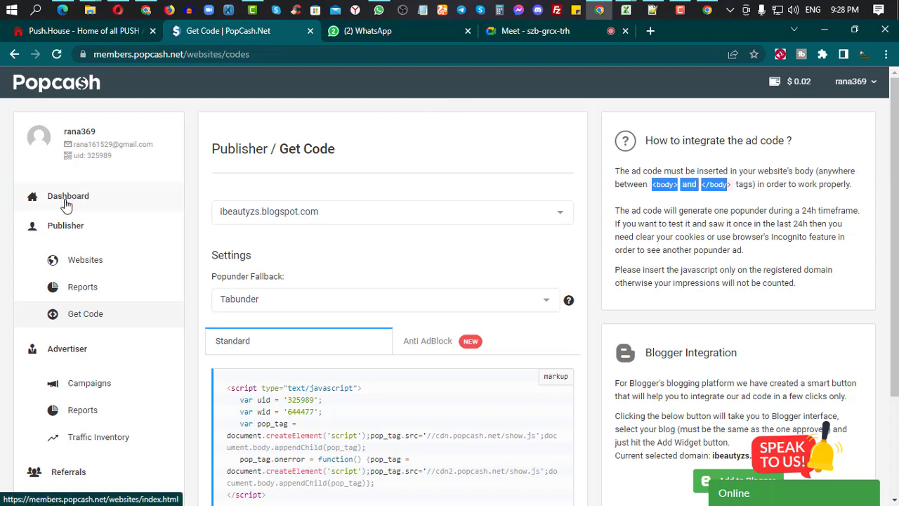
Start creating a new advertiser campaign.
scroll(68, 205, "down", 2)
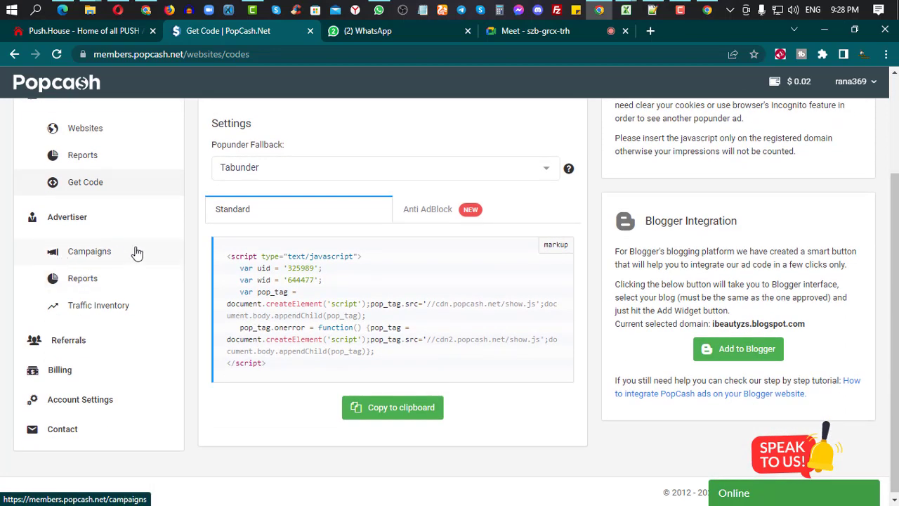
left_click(89, 254)
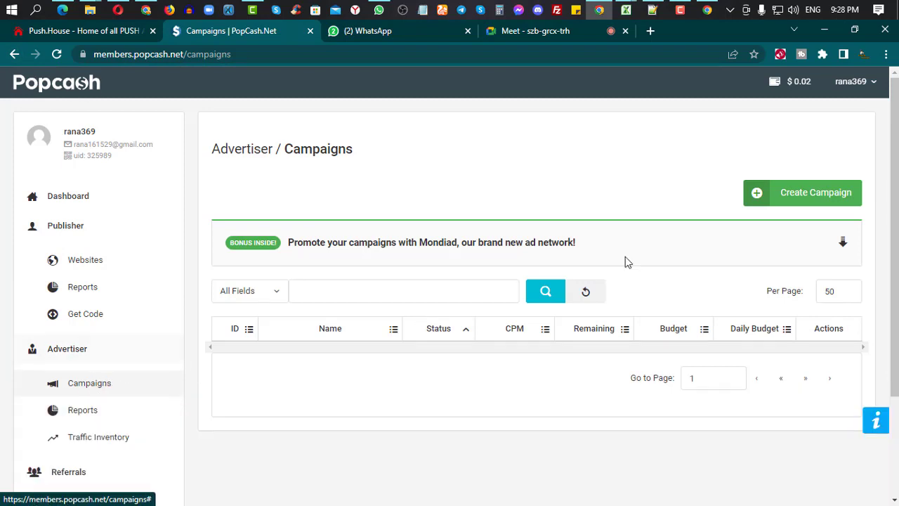
left_click(799, 199)
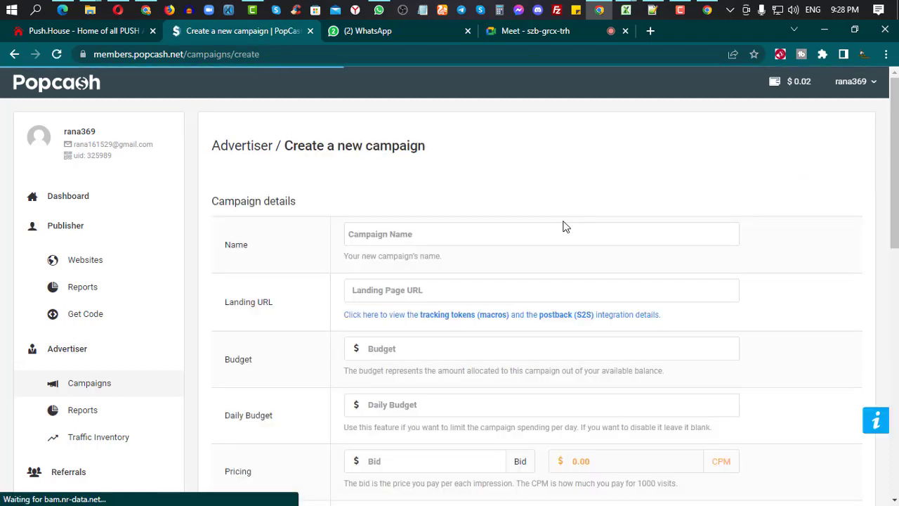
Name the new campaign "cash App".
left_click(399, 234)
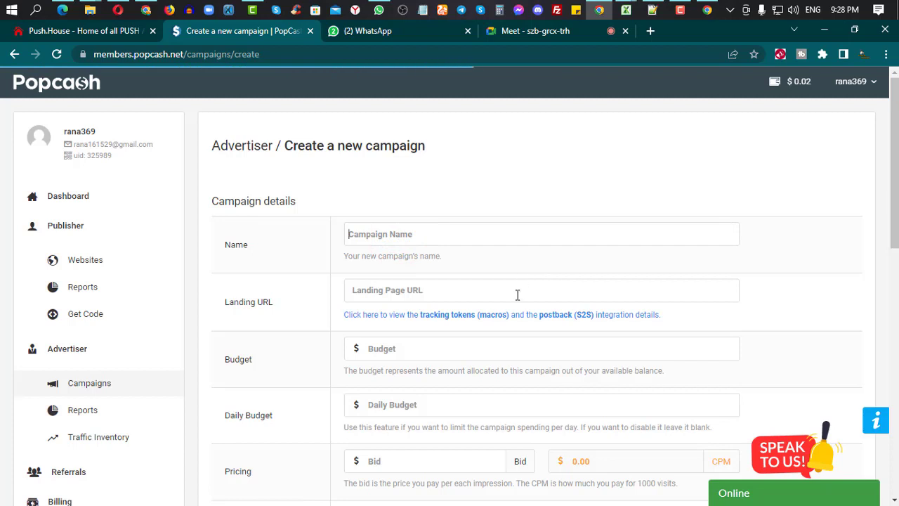
type("G")
key("BackSpace")
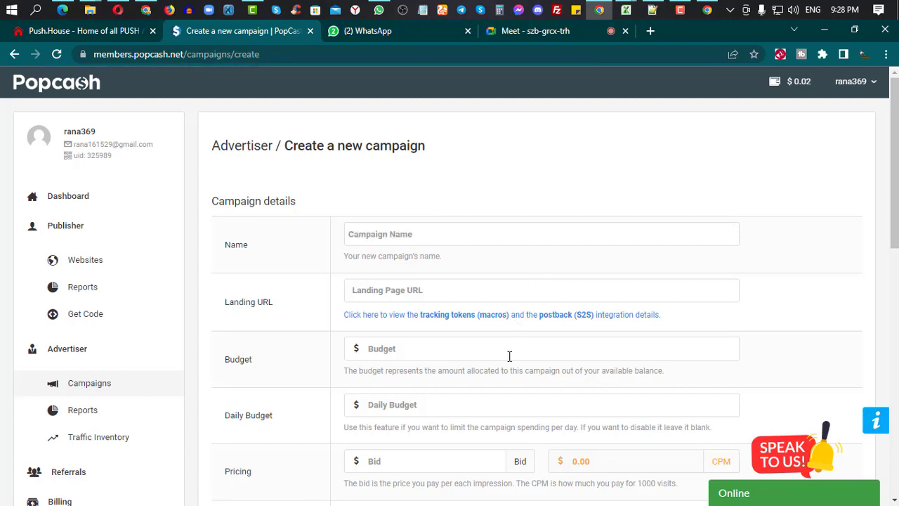
type("S")
key("BackSpace")
type("caha")
key("BackSpace")
key("BackSpace")
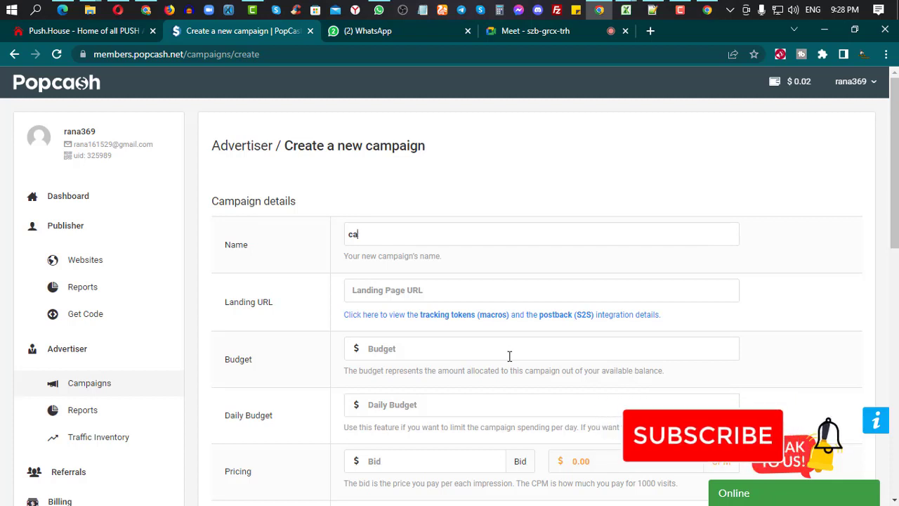
type("sh App")
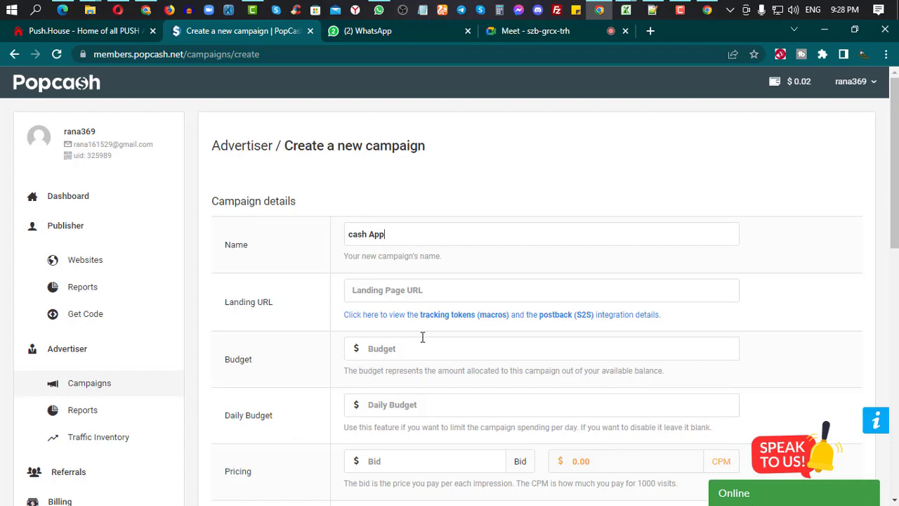
Switch to the Affmine window and copy the tracking URL of the RZUSA - Google Play $100 offer.
left_click(430, 292)
left_click(146, 9)
scroll(307, 341, "down", 4)
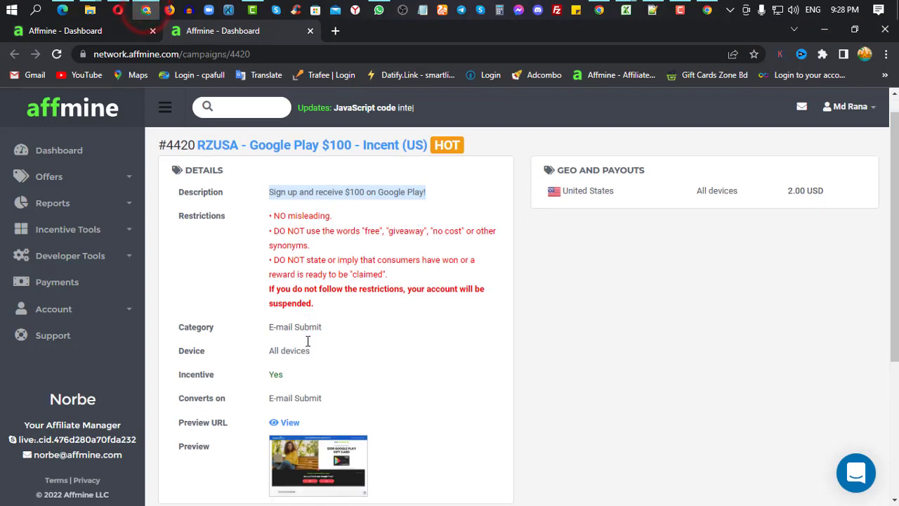
left_click(365, 343)
right_click(367, 343)
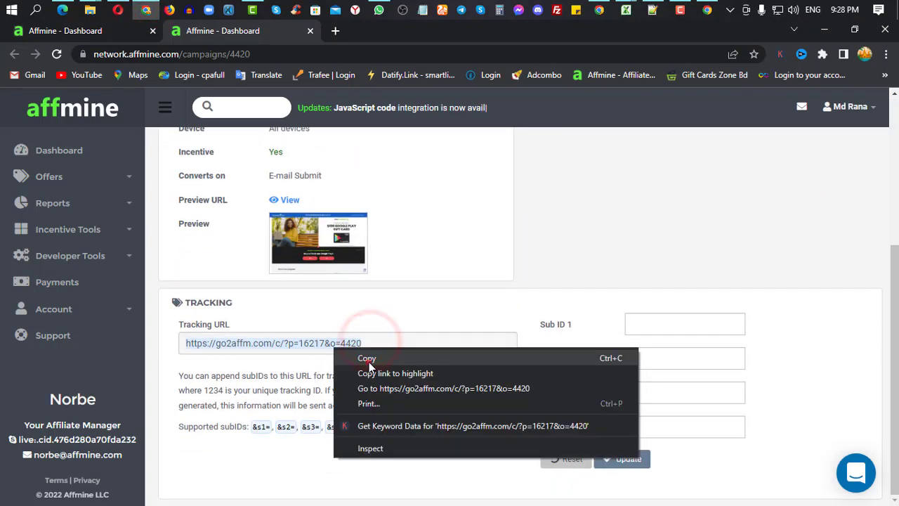
left_click(367, 359)
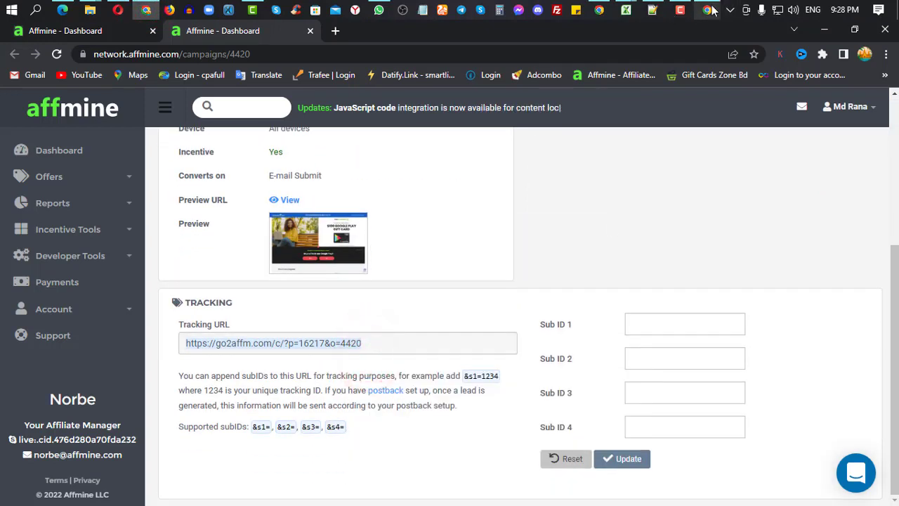
Switch back to the PopCash campaign form and paste the copied tracking URL as the landing URL.
mouse_move(711, 12)
left_click(598, 10)
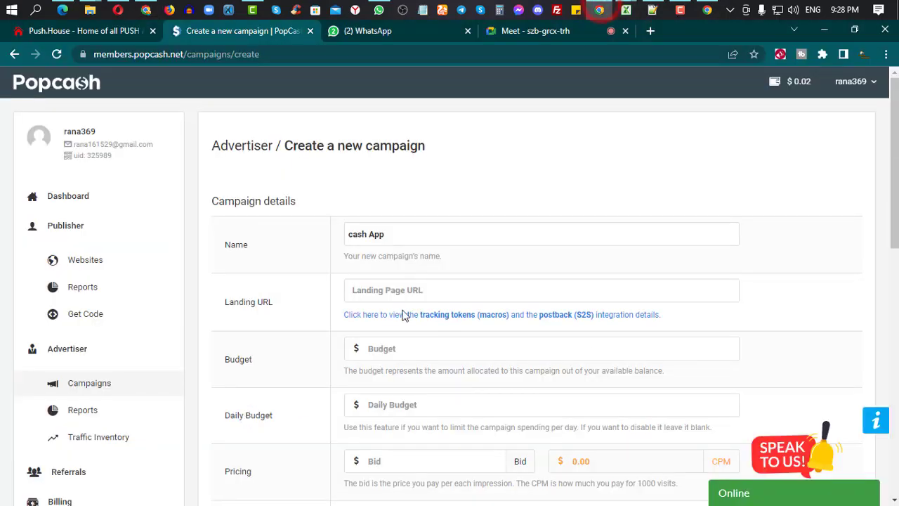
key("ctrl+v")
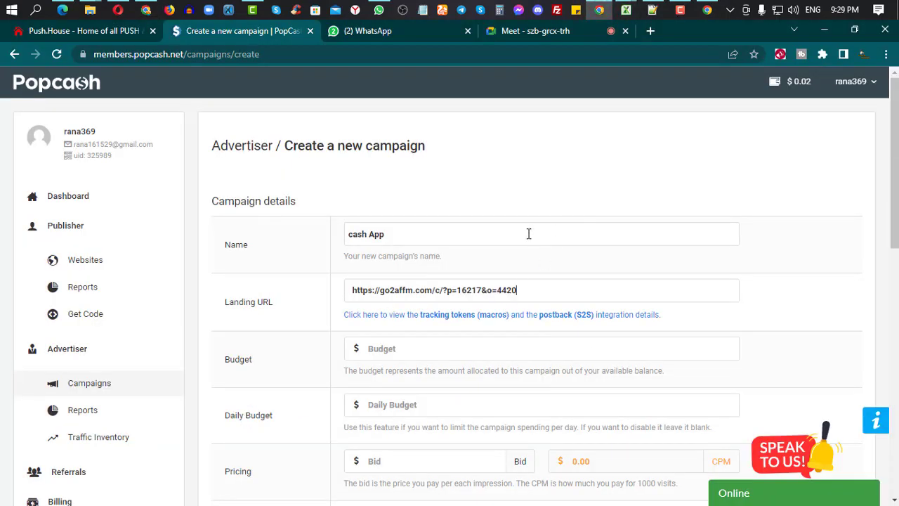
Set the campaign budget to $50 and the daily budget to $10.
scroll(528, 233, "down", 1)
left_click(393, 283)
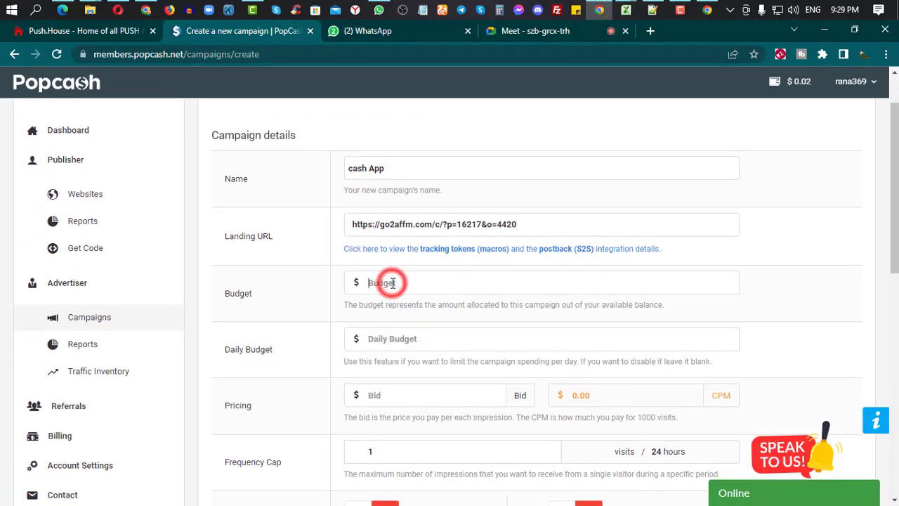
type("50")
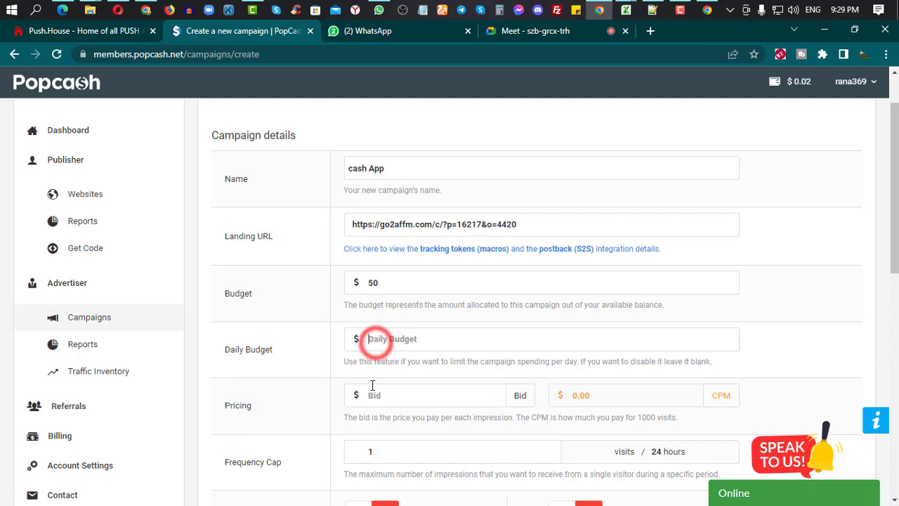
type("10")
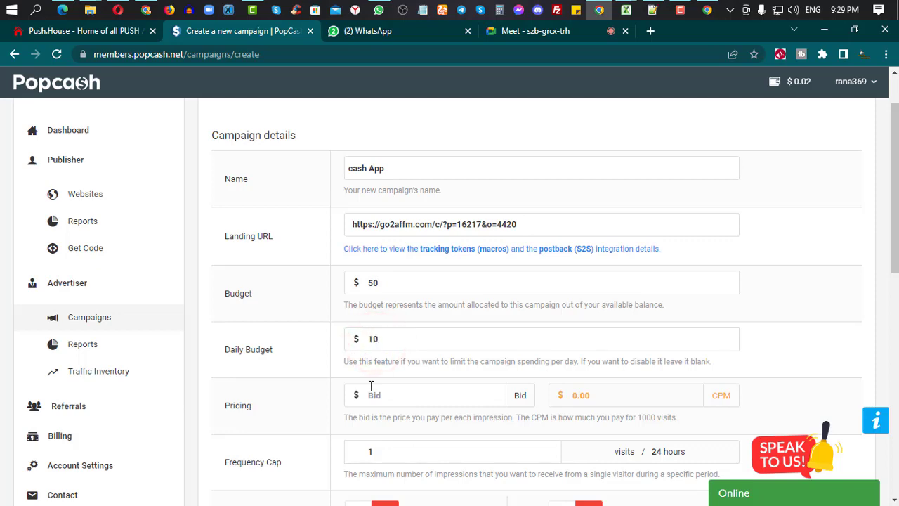
Set the campaign's bid per impression to $0.028.
scroll(405, 372, "down", 2)
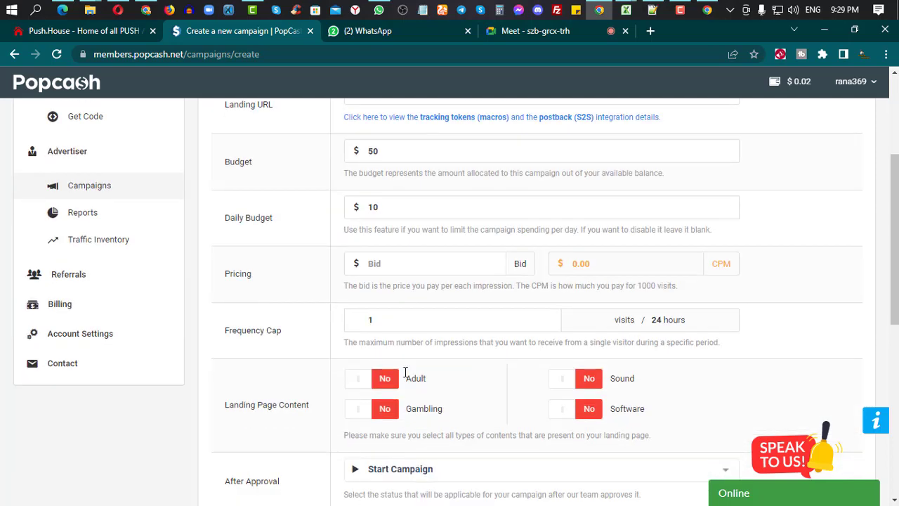
left_click(387, 263)
type("0.028")
double_click(392, 264)
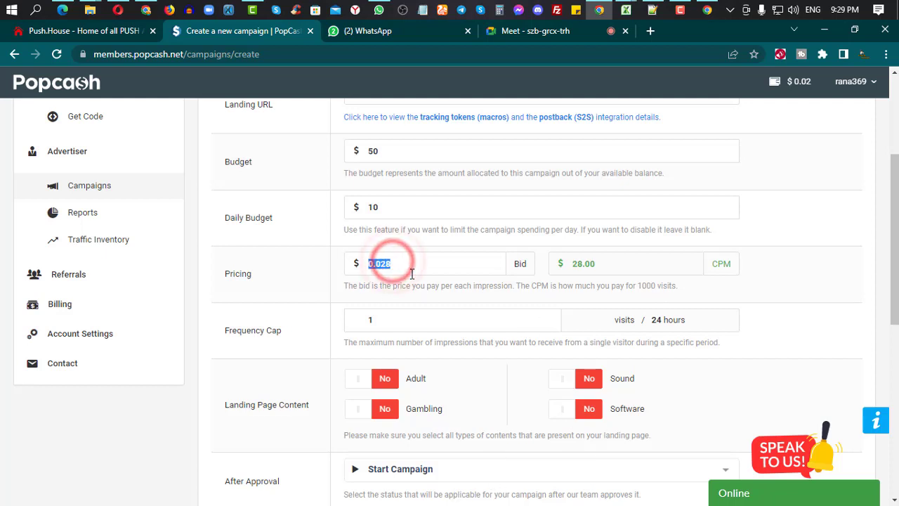
left_click(397, 286)
Change the campaign's bid per impression to $0.010.
left_click(395, 263)
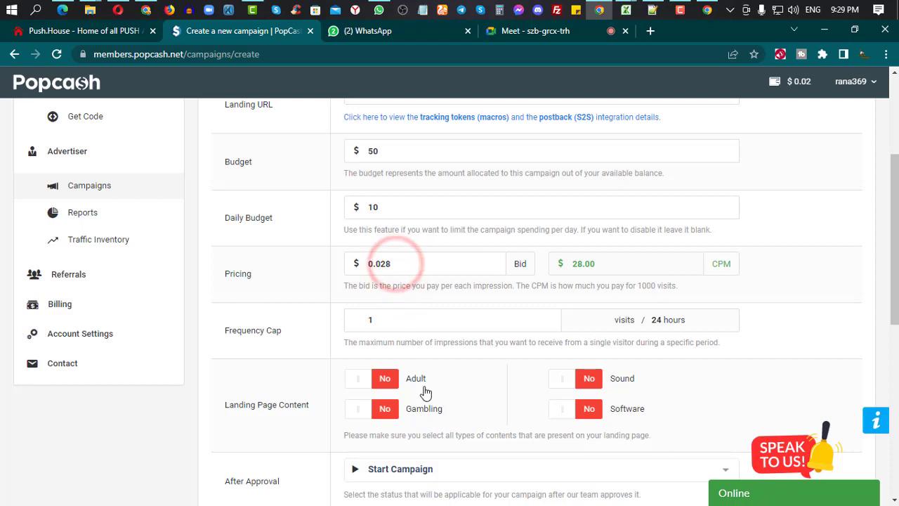
key("BackSpace")
key("BackSpace")
type("10")
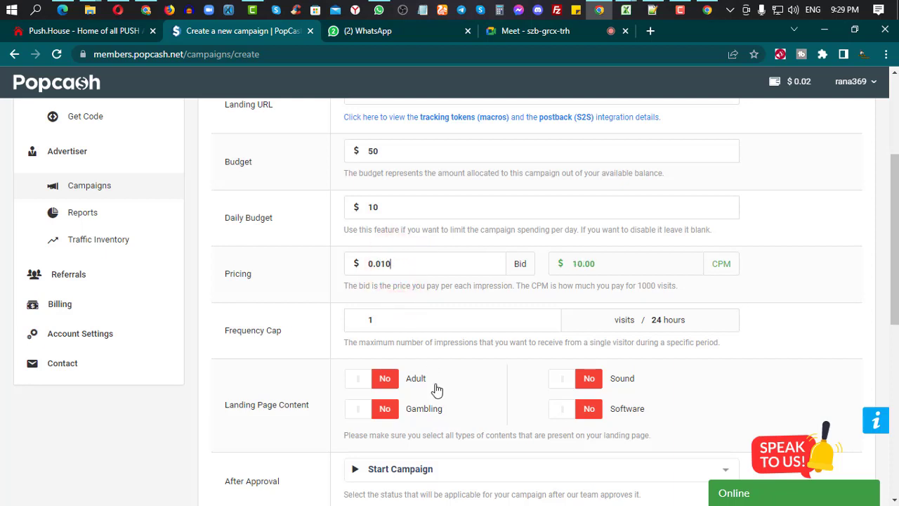
Mark the landing page content as containing Adult, Gambling, Sound and Software.
scroll(453, 368, "up", 3)
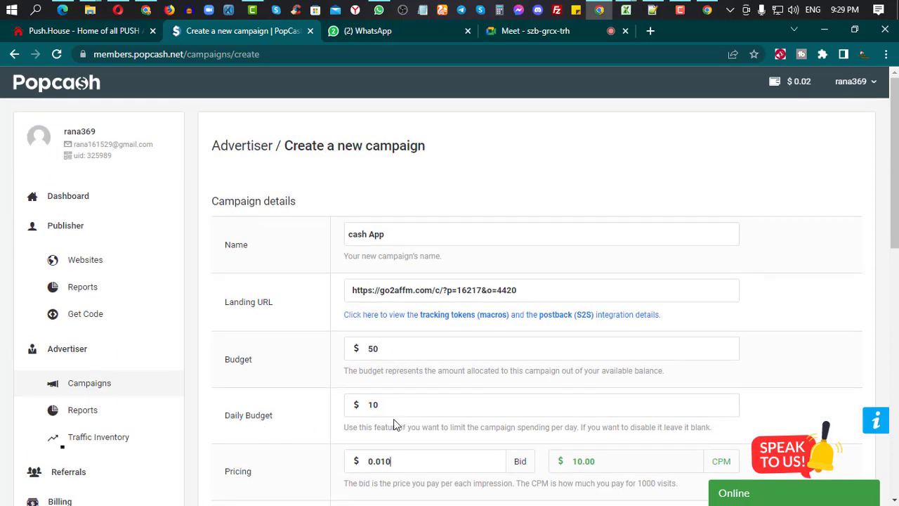
scroll(424, 401, "down", 4)
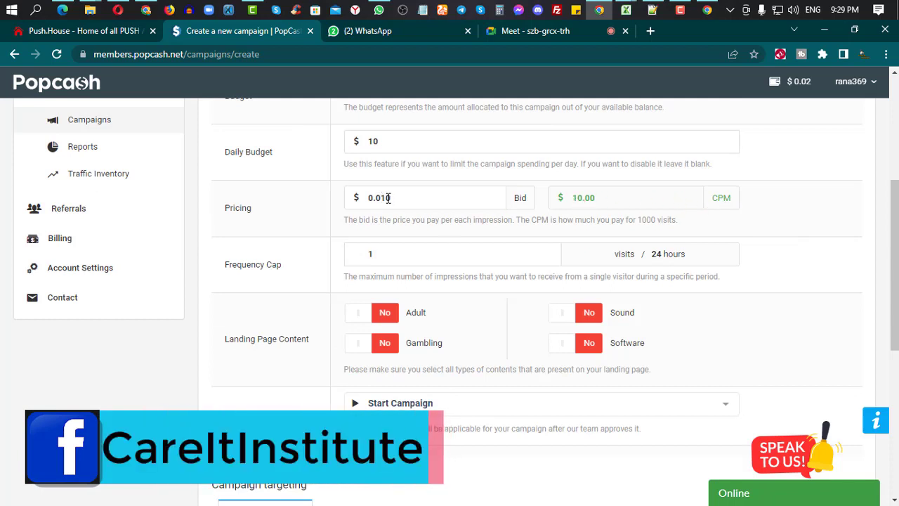
key("Tab")
left_click(364, 312)
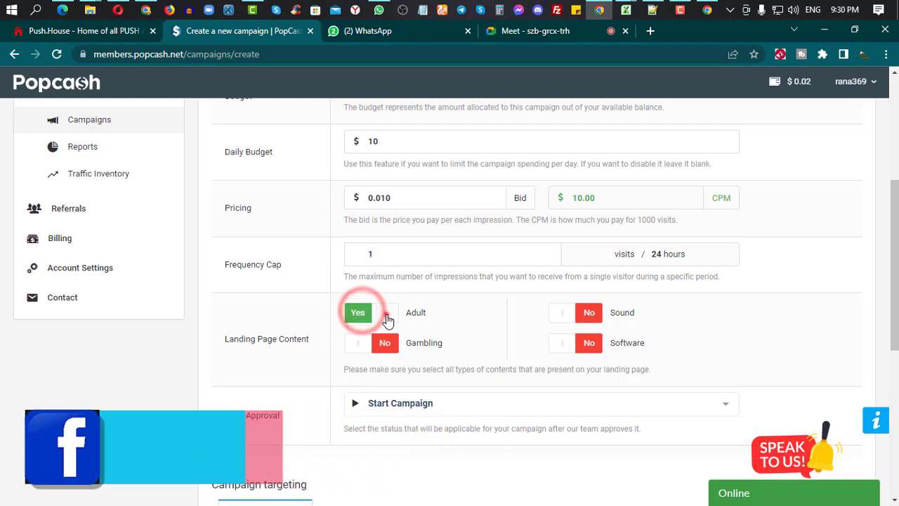
left_click(386, 318)
left_click(357, 312)
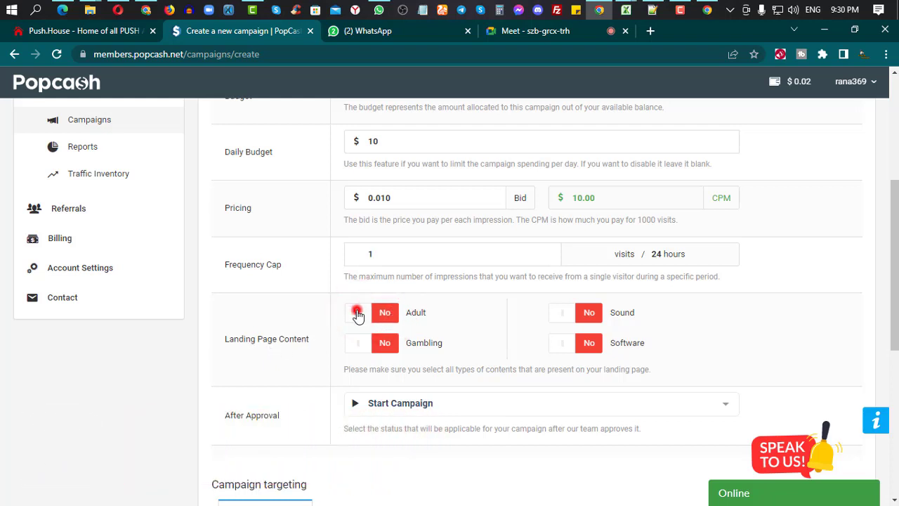
left_click(358, 312)
left_click(362, 312)
left_click(358, 342)
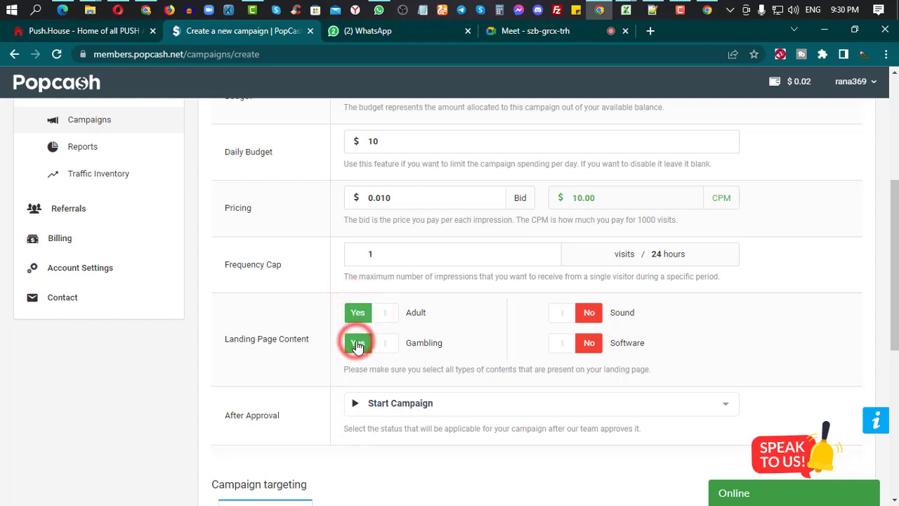
left_click(561, 312)
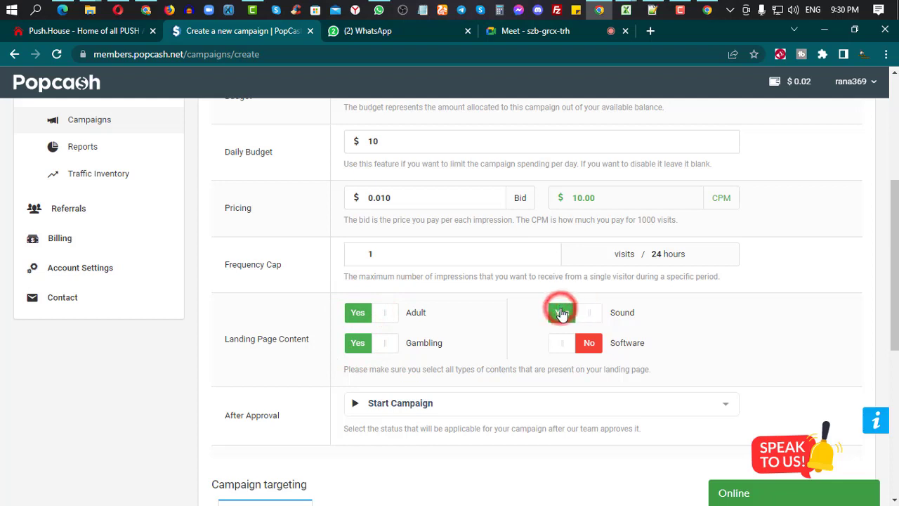
left_click(565, 344)
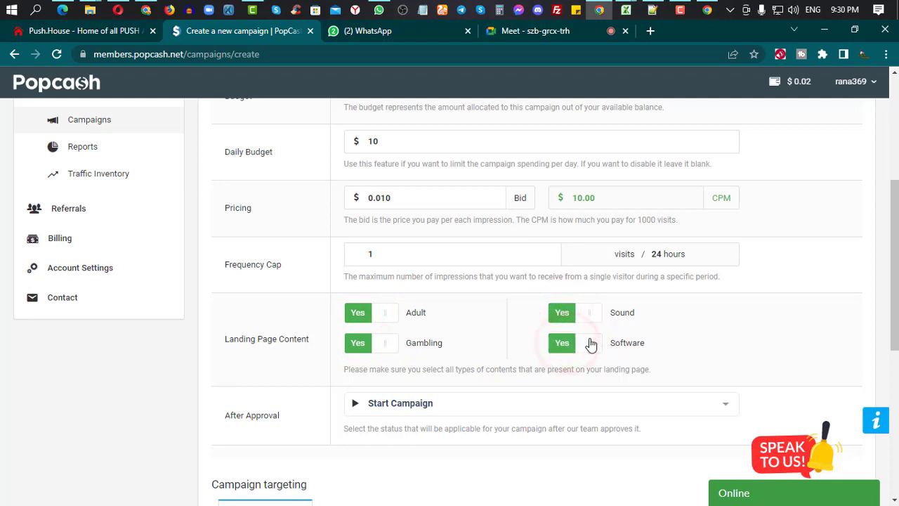
Set the Software, Sound, Adult and Gambling landing page content options back to No.
left_click(592, 346)
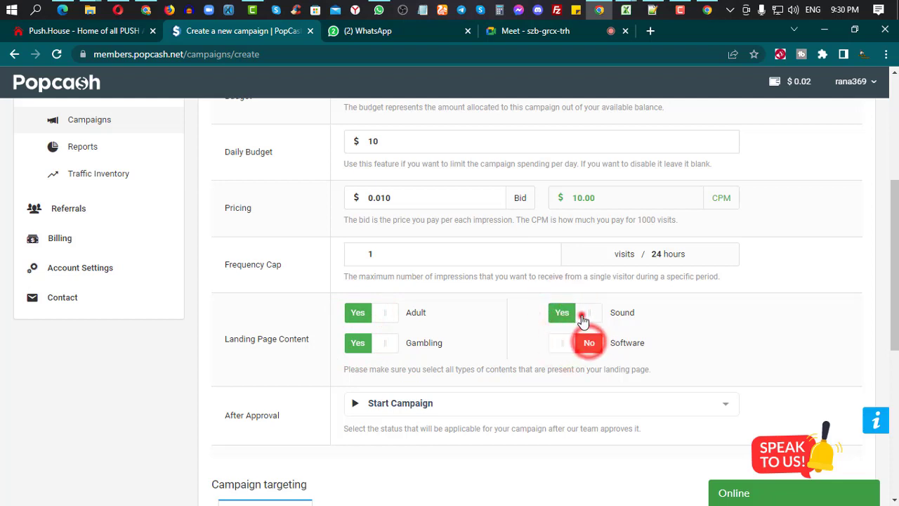
left_click(587, 313)
left_click(385, 313)
left_click(386, 344)
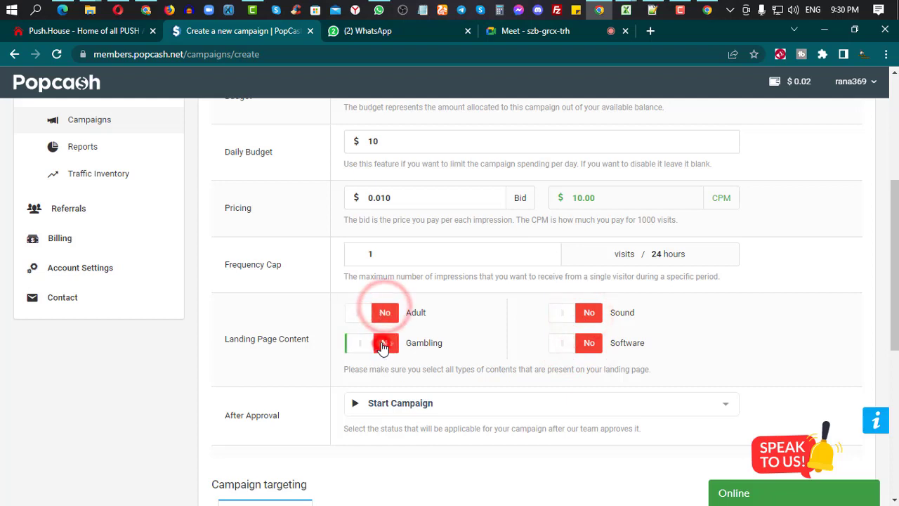
left_click(363, 312)
left_click(394, 312)
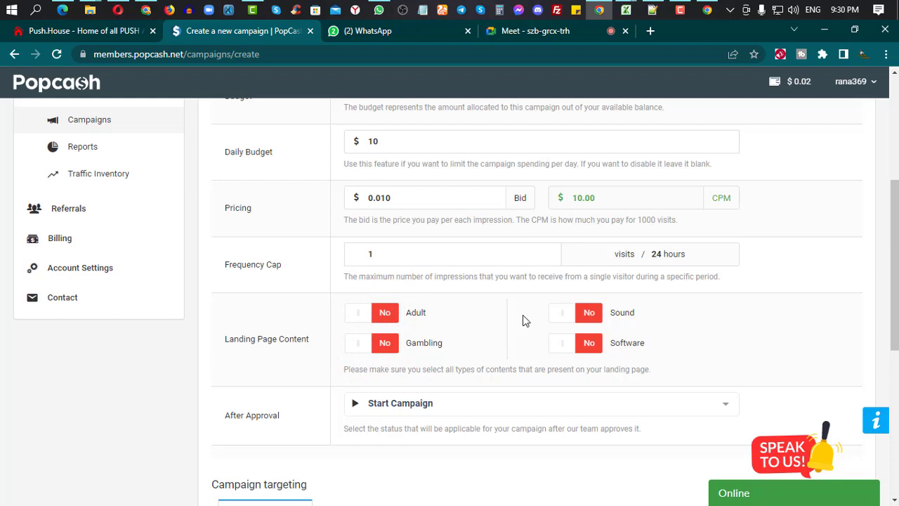
Try Pause Campaign as the after-approval status, then return it to Start Campaign.
scroll(523, 320, "down", 2)
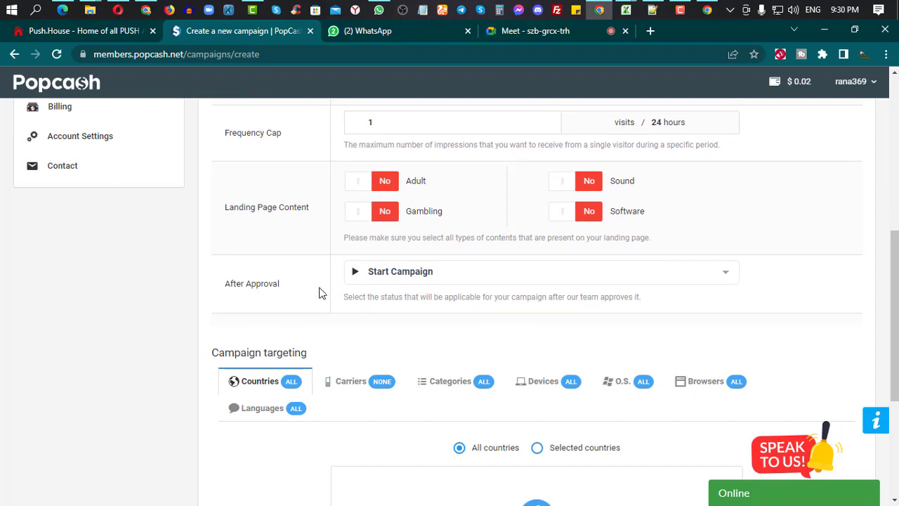
left_click(722, 271)
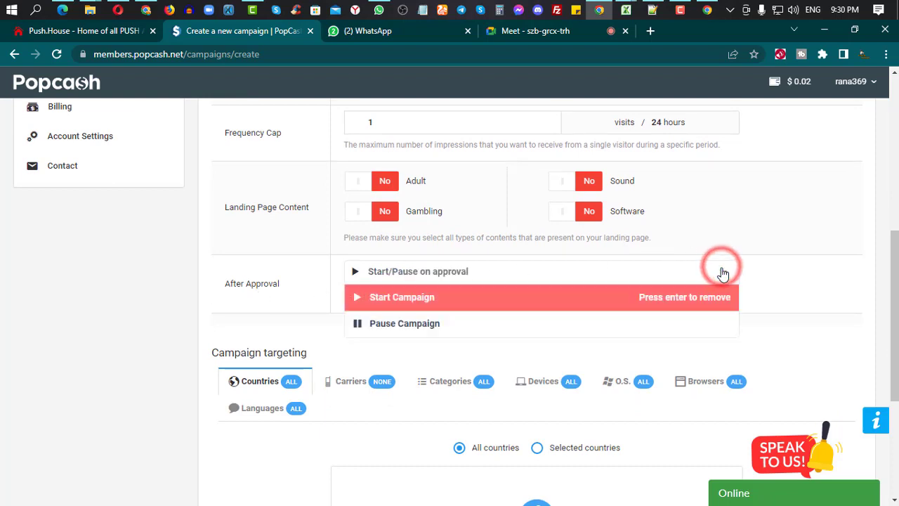
left_click(722, 271)
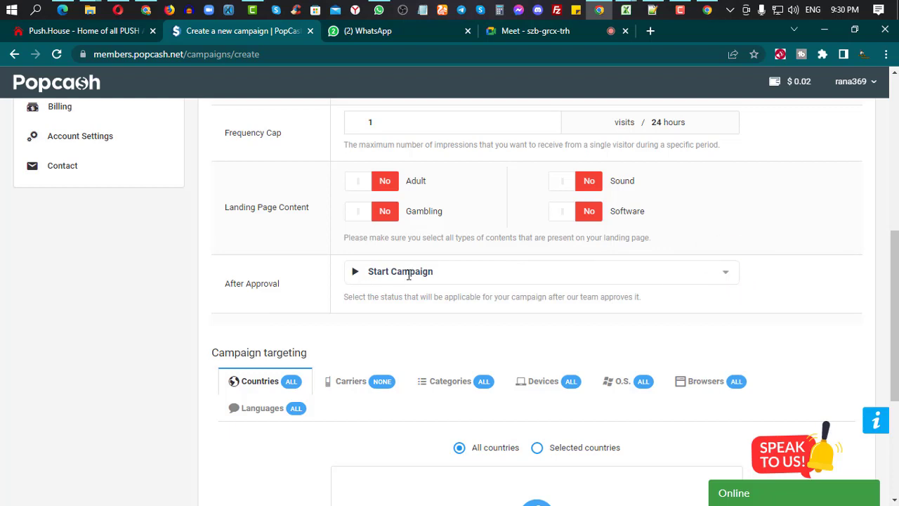
left_click(653, 276)
left_click(398, 326)
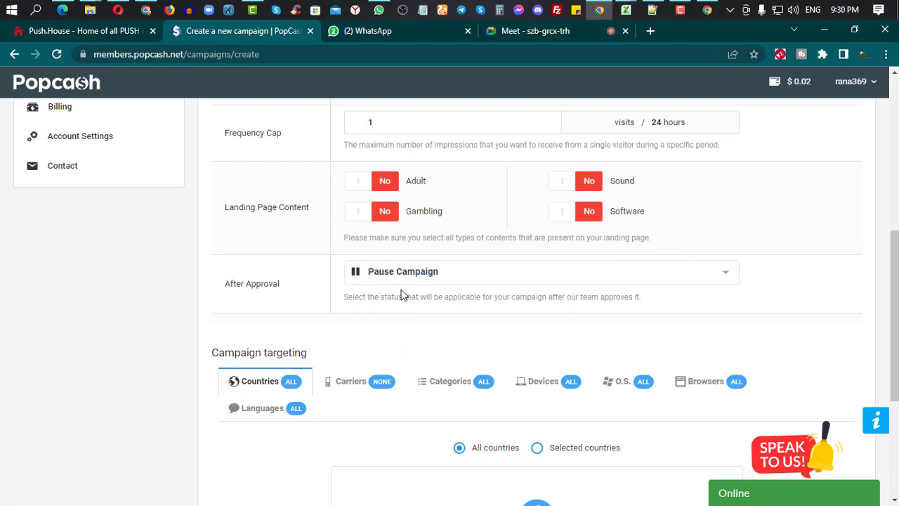
left_click(467, 274)
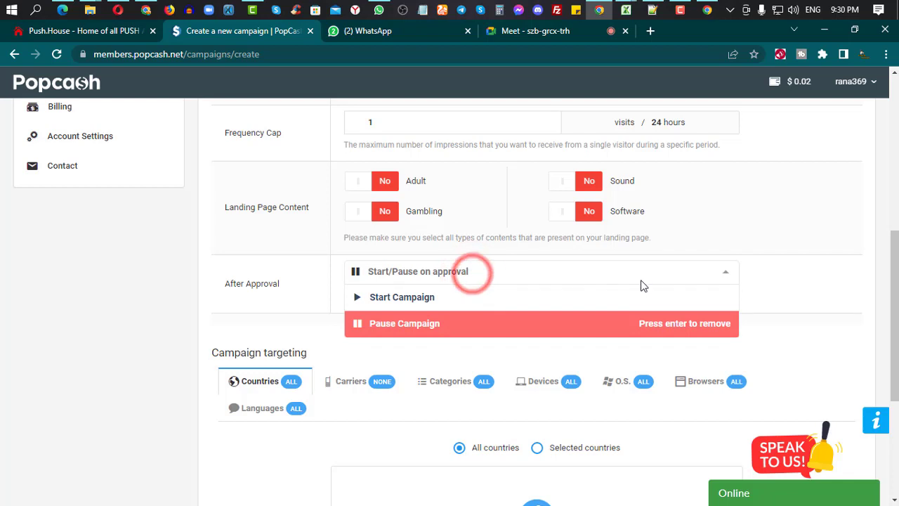
left_click(369, 297)
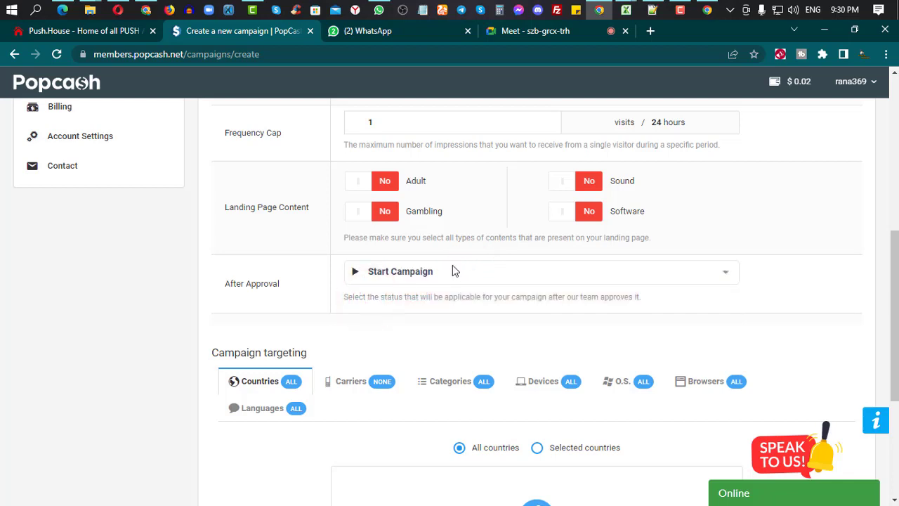
Restrict the campaign's country targeting to selected countries and add United States.
scroll(451, 269, "down", 2)
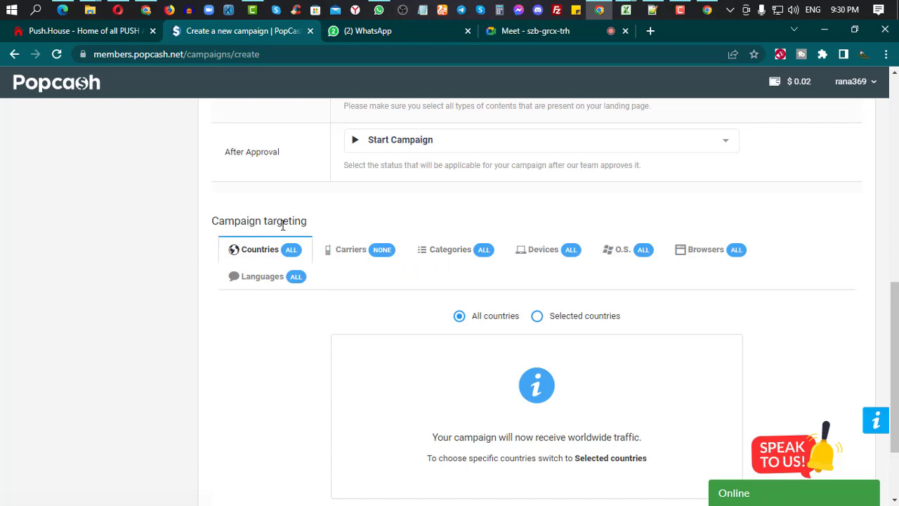
scroll(311, 228, "down", 1)
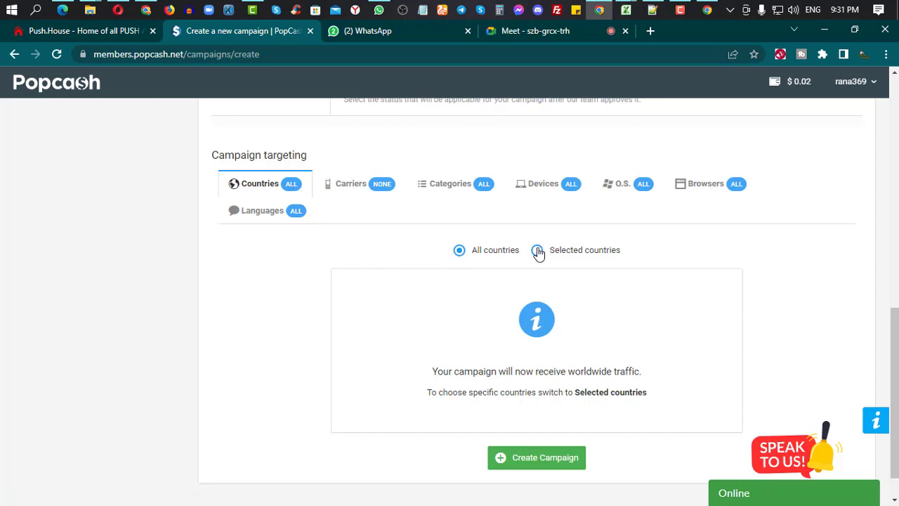
scroll(542, 285, "down", 1)
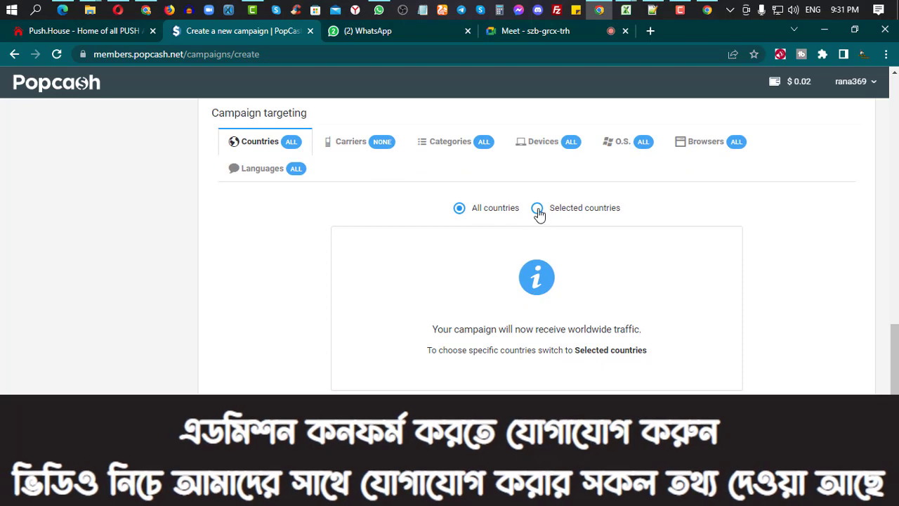
left_click(537, 210)
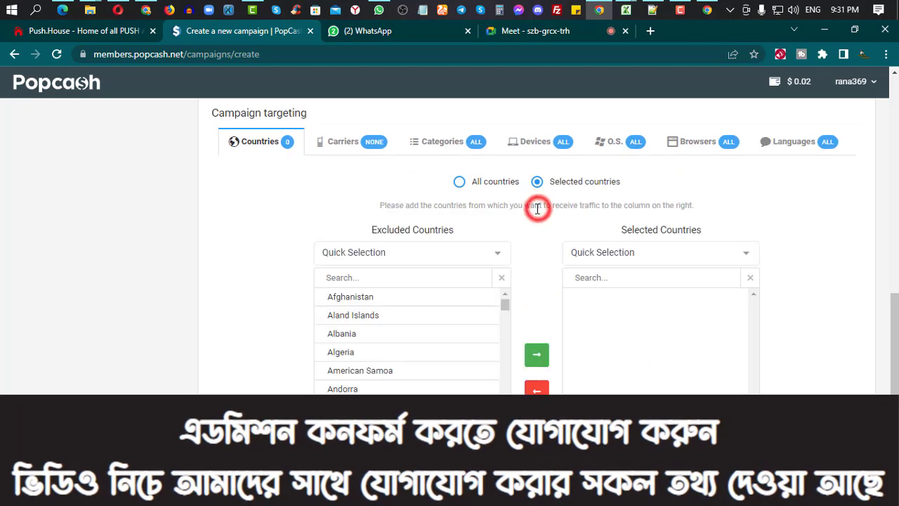
left_click(366, 275)
type("U")
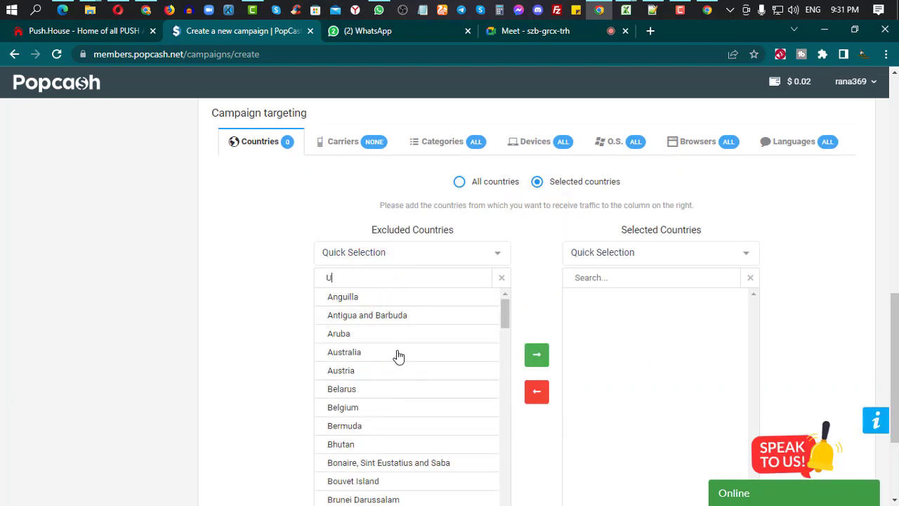
type("nit")
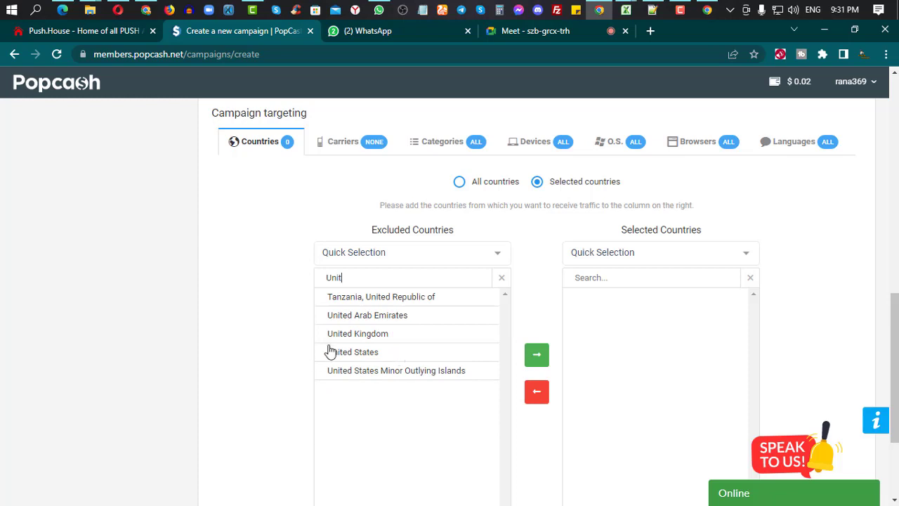
left_click(360, 349)
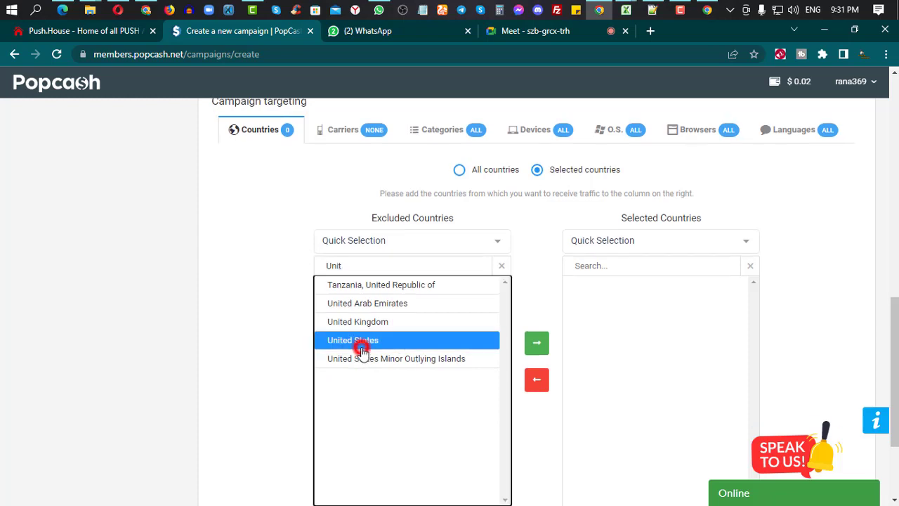
left_click(537, 343)
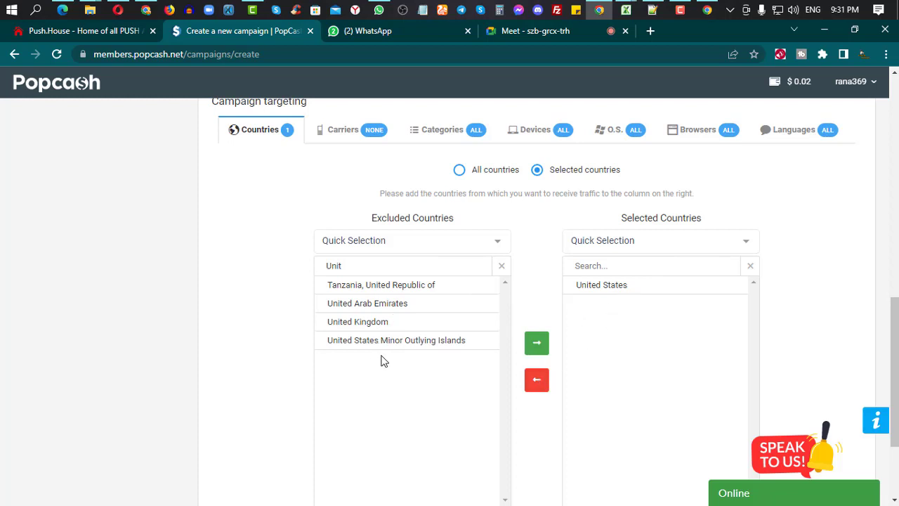
Add United Kingdom to the selected countries and remove it again.
left_click(385, 322)
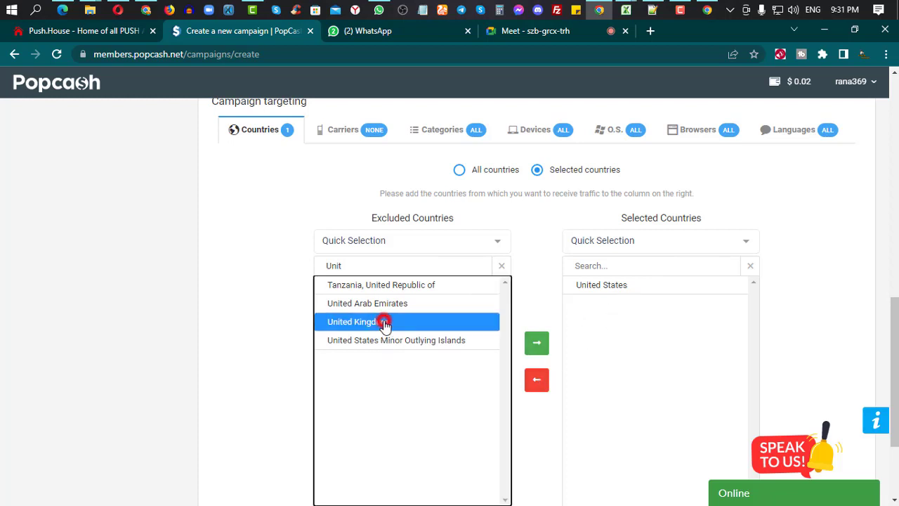
left_click(536, 343)
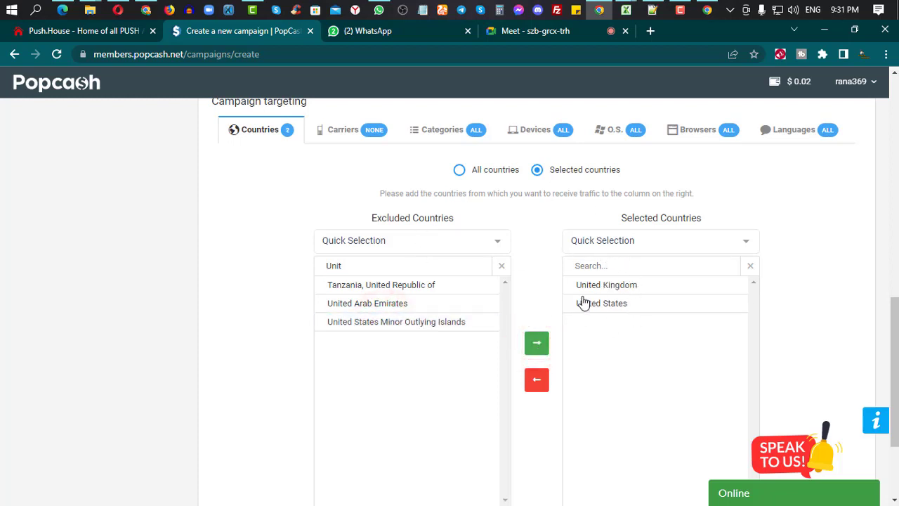
left_click(648, 287)
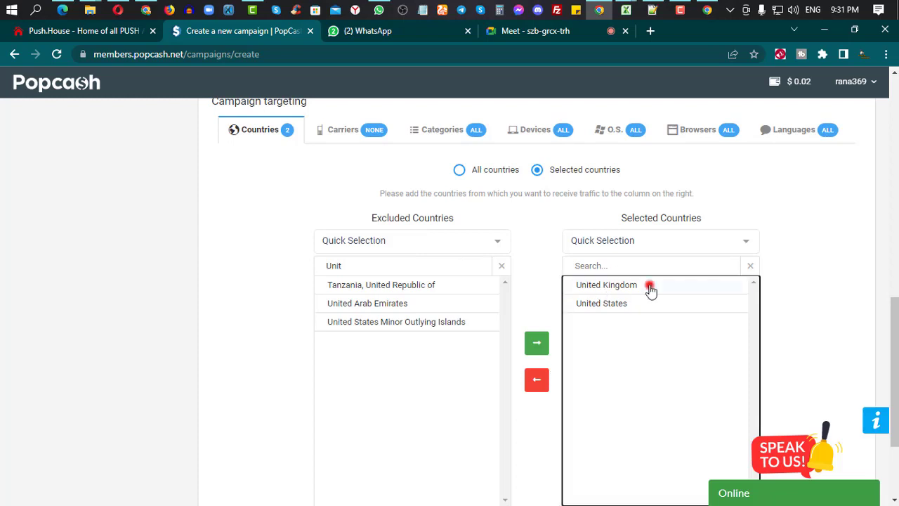
left_click(536, 383)
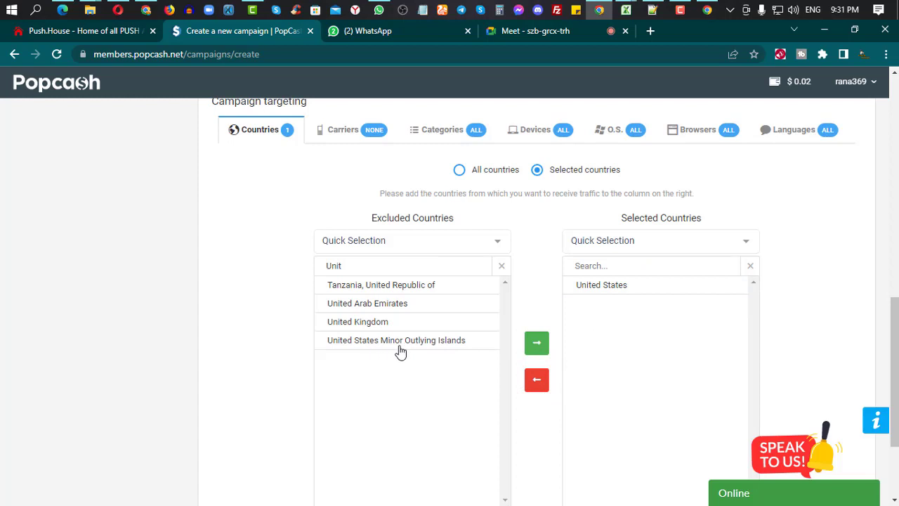
Review the network connection options in the campaign's carrier targeting without changing the selection.
scroll(403, 347, "up", 2)
scroll(404, 344, "down", 2)
scroll(358, 281, "up", 1)
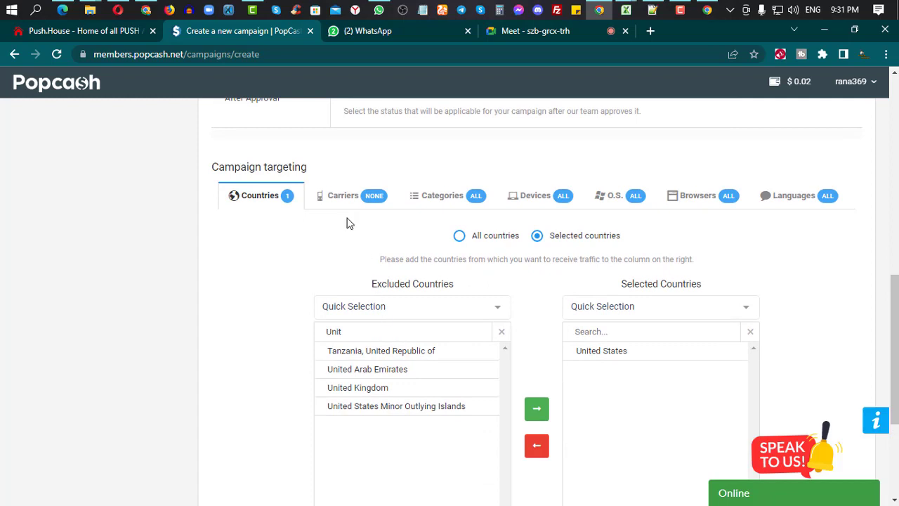
left_click(342, 202)
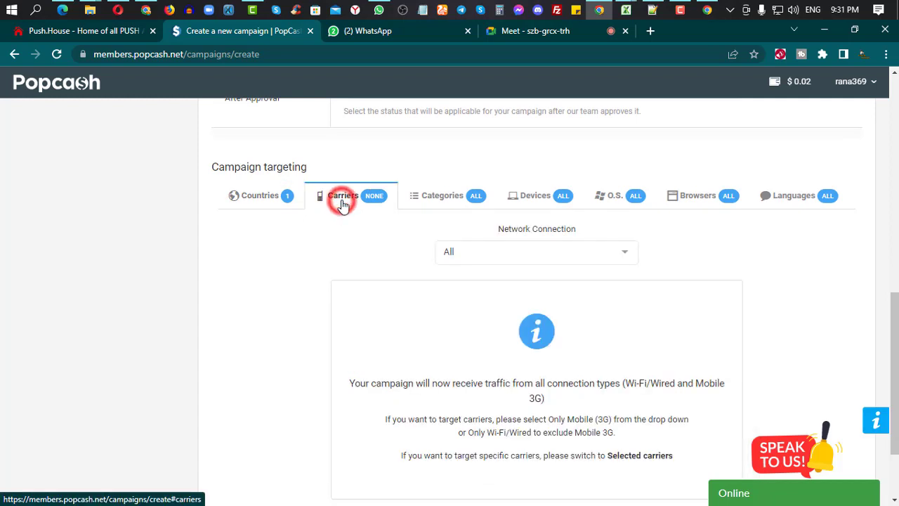
left_click(588, 255)
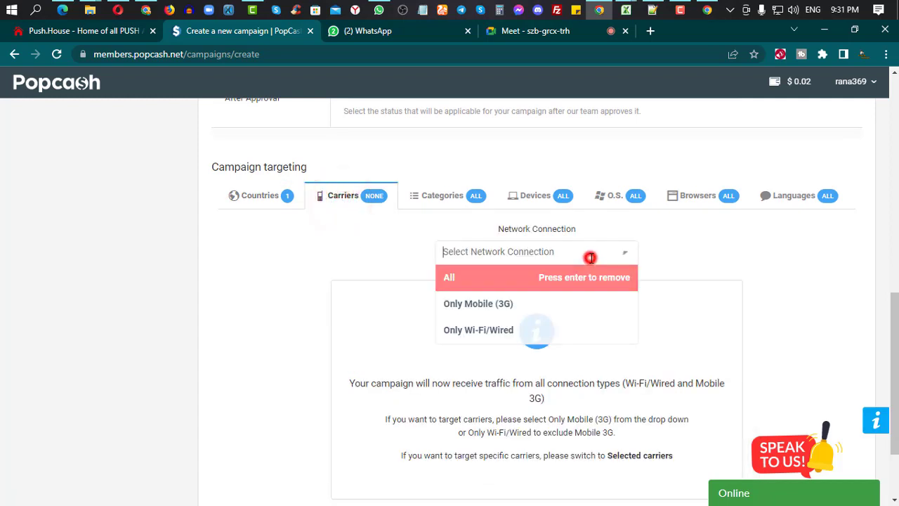
left_click(717, 261)
Switch the campaign's targeting to selected categories and selected devices, reviewing the available categories without adding any entries.
left_click(437, 196)
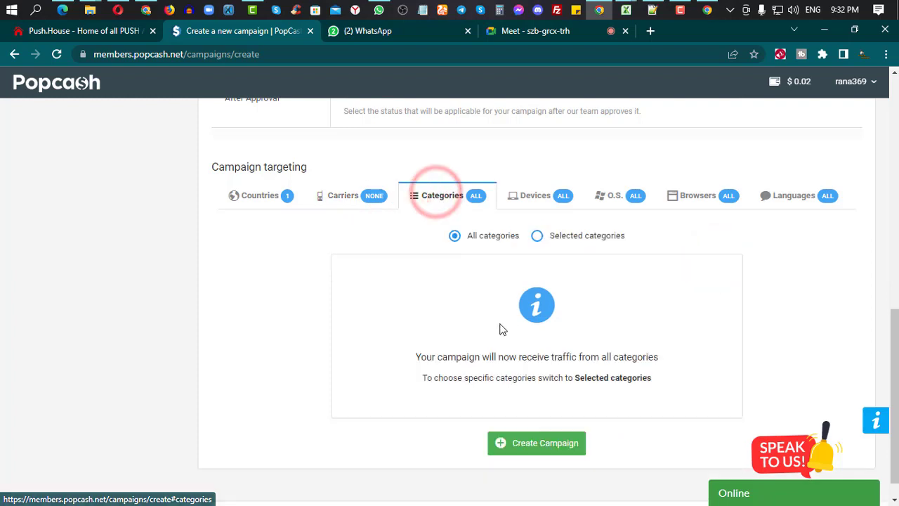
left_click(538, 236)
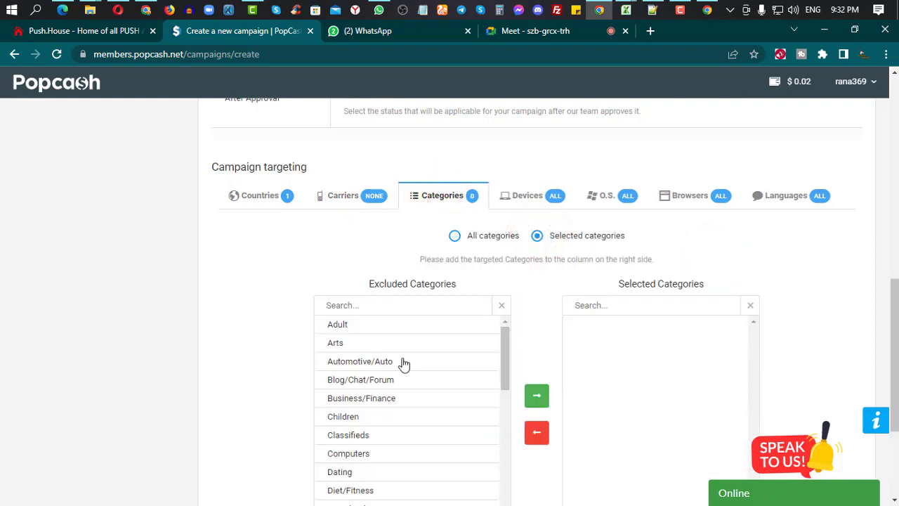
scroll(370, 403, "down", 5)
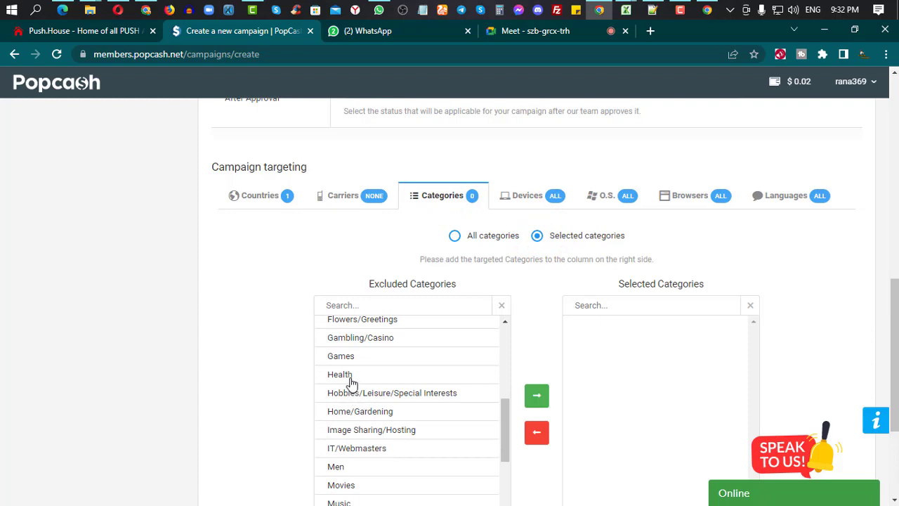
scroll(361, 400, "down", 3)
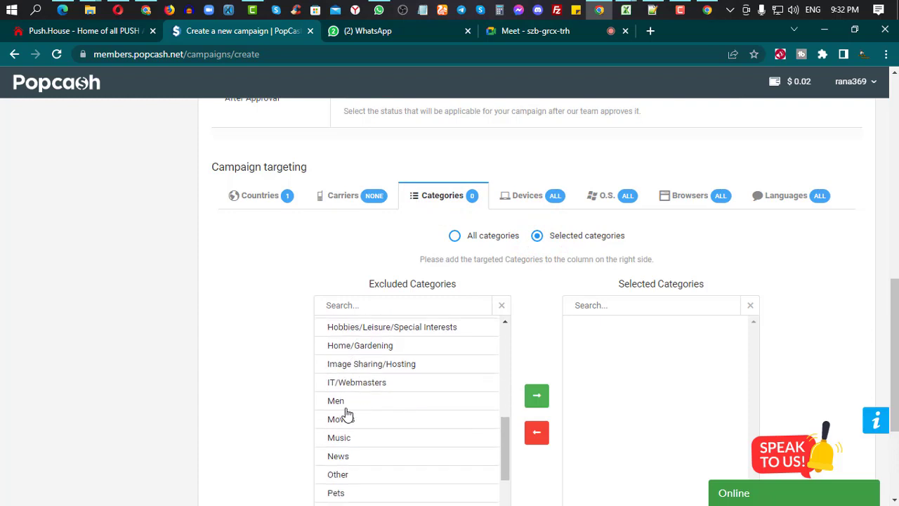
scroll(399, 399, "down", 1)
scroll(399, 398, "down", 1)
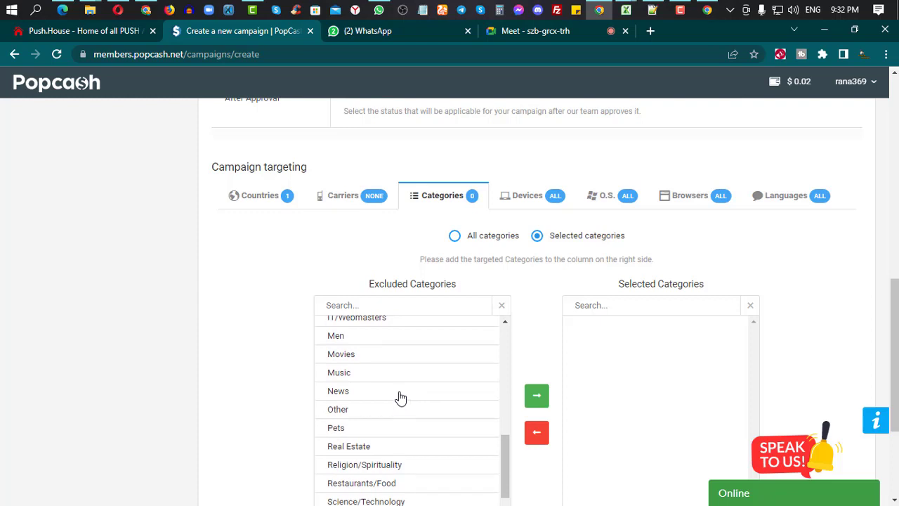
scroll(400, 398, "up", 4)
scroll(400, 398, "up", 3)
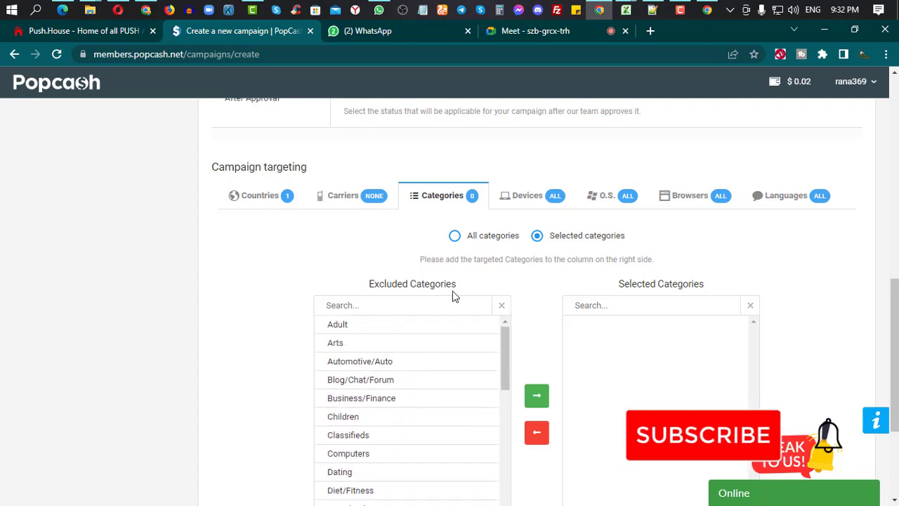
left_click(508, 199)
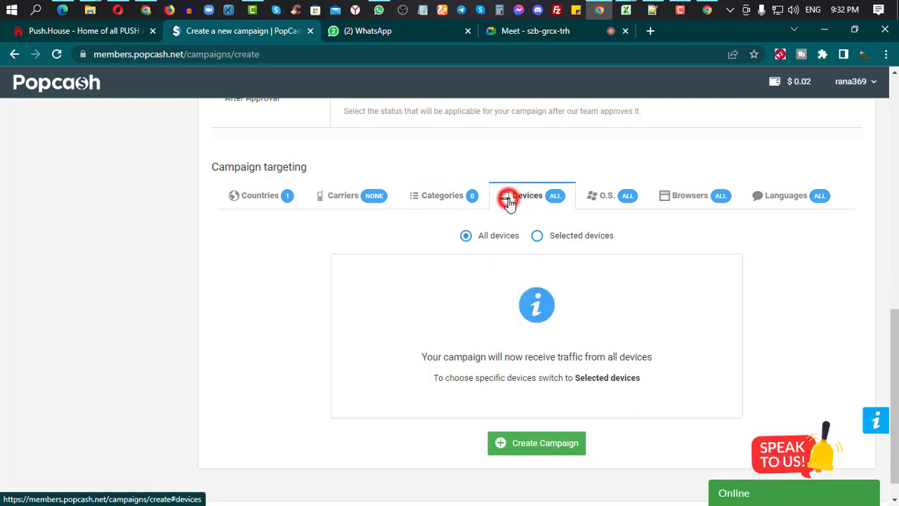
left_click(545, 242)
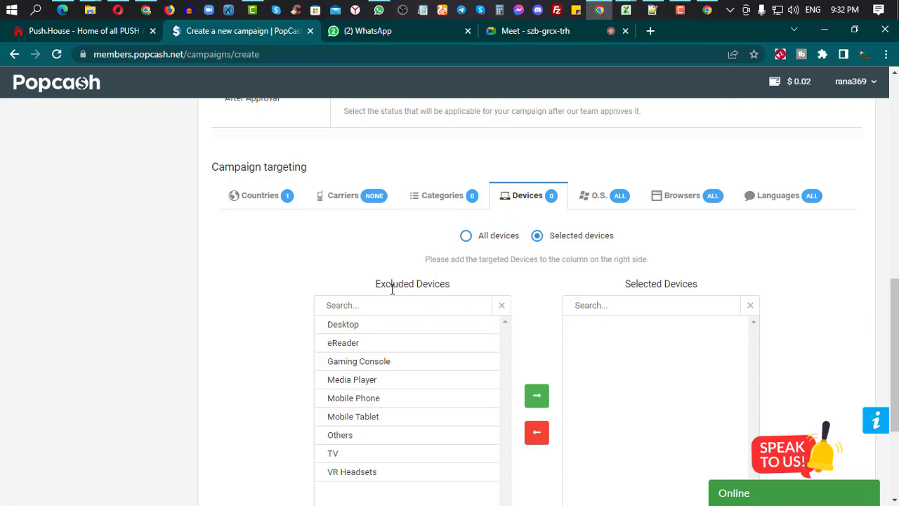
Try selected operating systems in the campaign targeting, look over the available systems, and return to all operating systems.
left_click(587, 198)
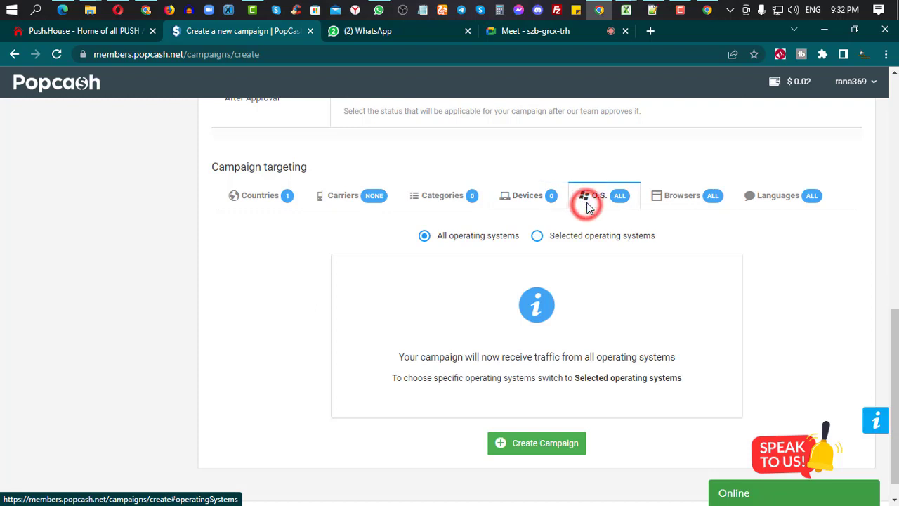
left_click(551, 242)
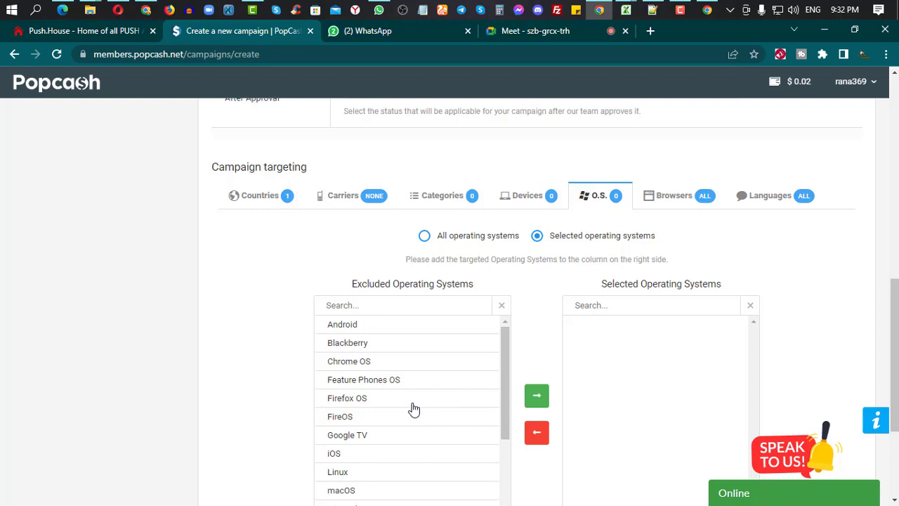
scroll(386, 413, "down", 2)
scroll(385, 413, "up", 2)
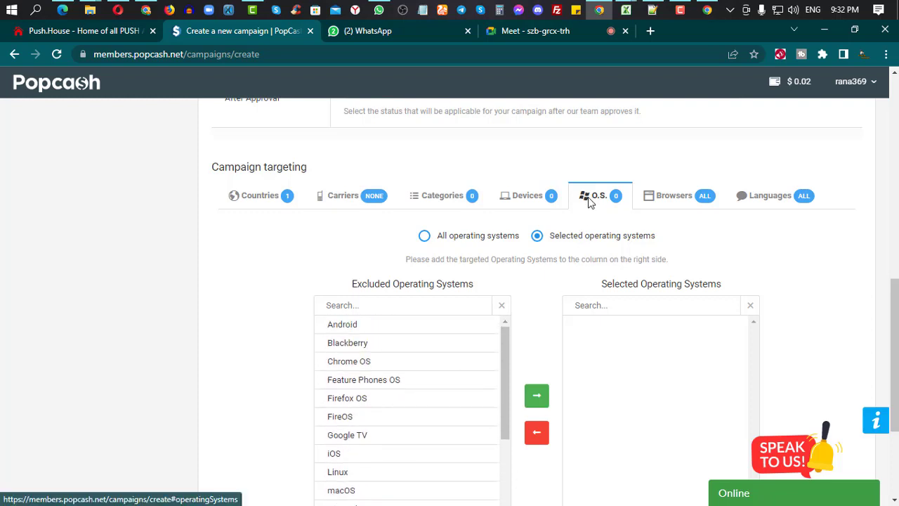
left_click(424, 235)
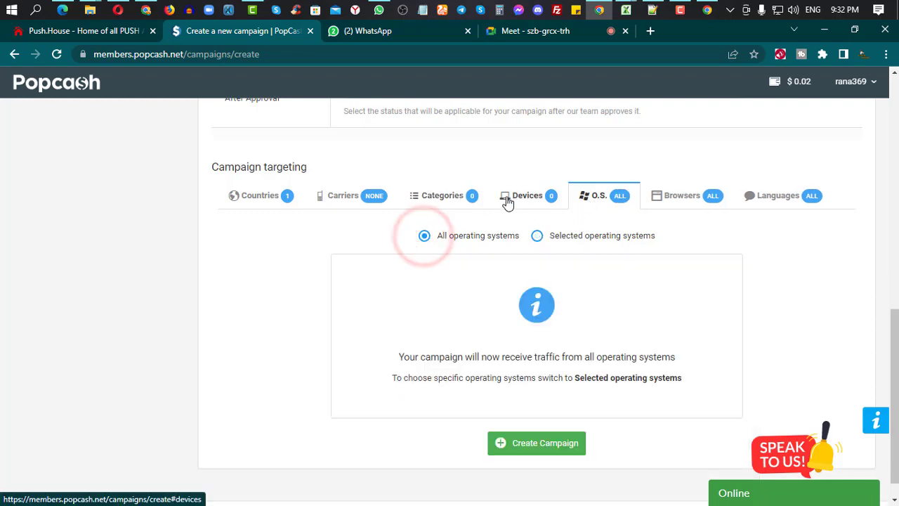
Try selected browsers in the campaign targeting and switch back to all browsers.
left_click(674, 201)
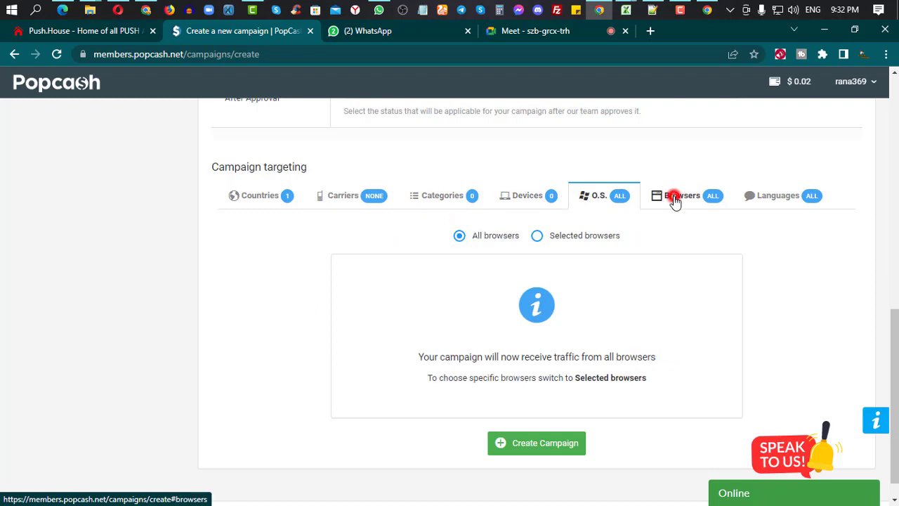
left_click(536, 239)
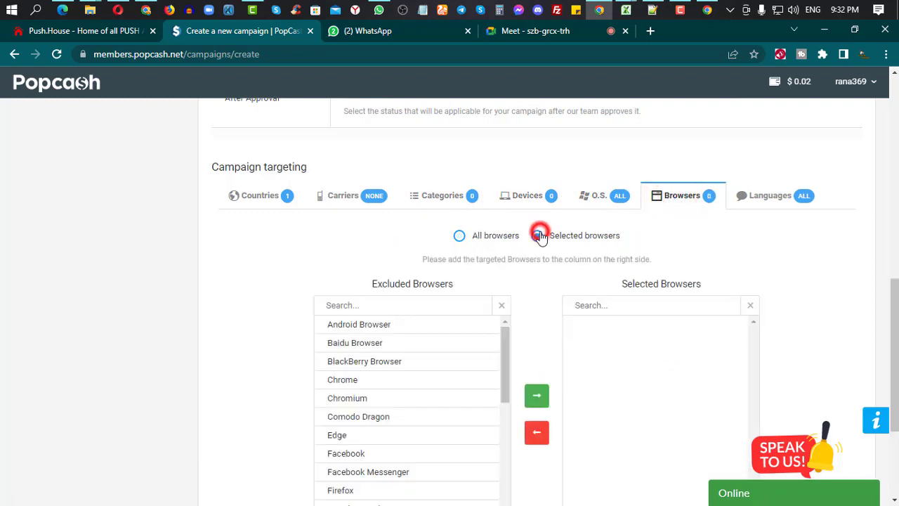
left_click(459, 238)
Try selected languages in the campaign targeting and switch back to all languages.
left_click(774, 201)
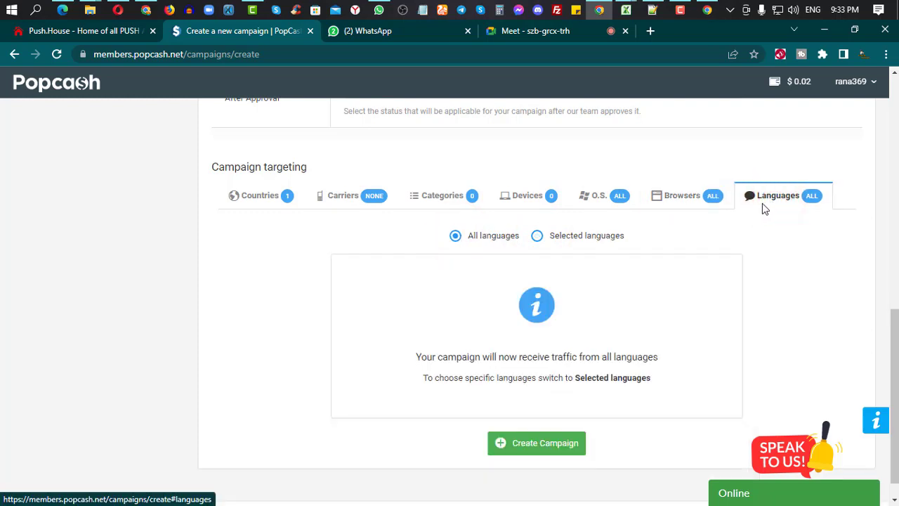
left_click(538, 236)
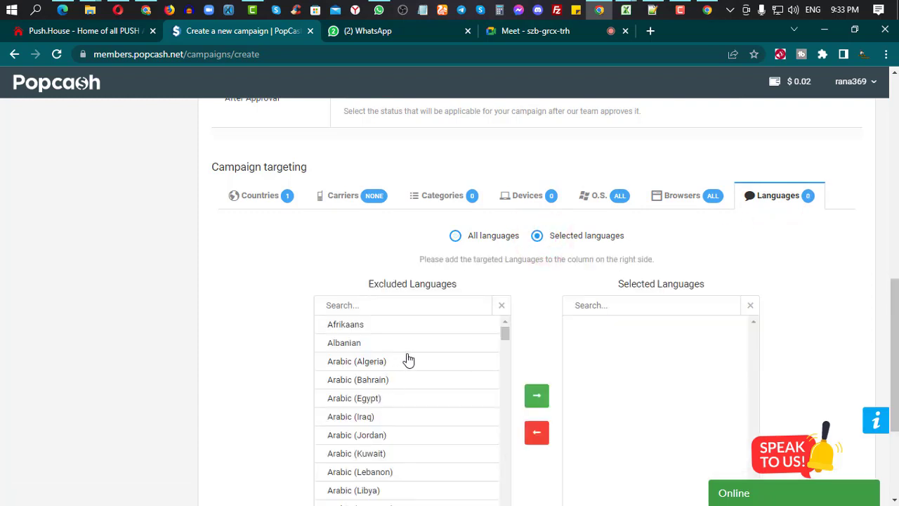
left_click(455, 235)
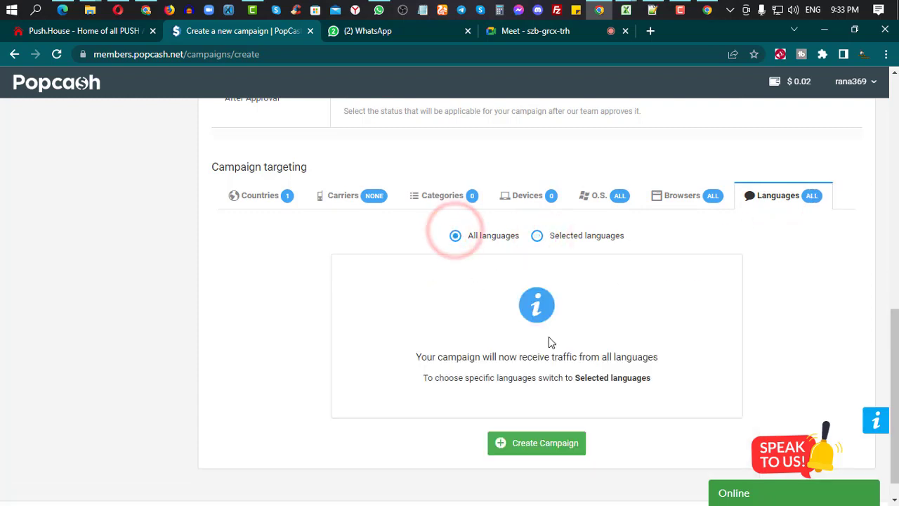
Look over the campaign form and open the deposit page in the account's billing section.
scroll(550, 341, "down", 1)
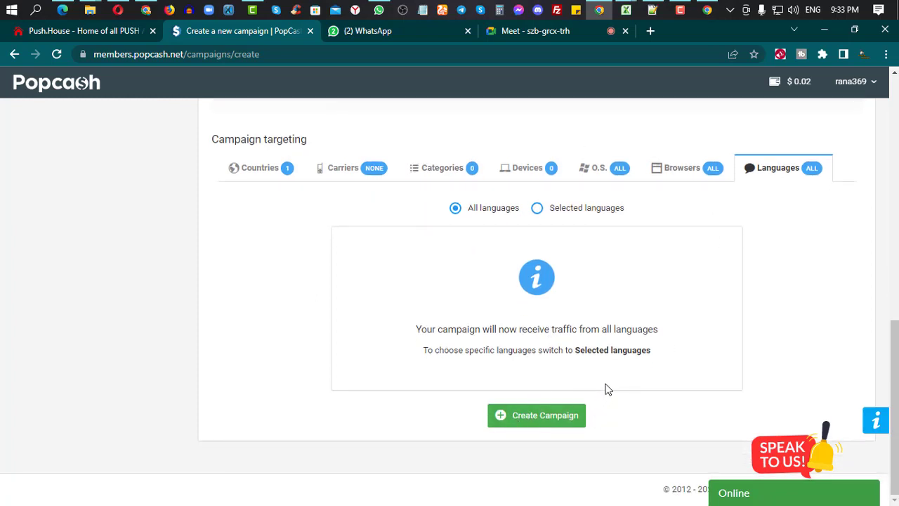
scroll(607, 389, "up", 5)
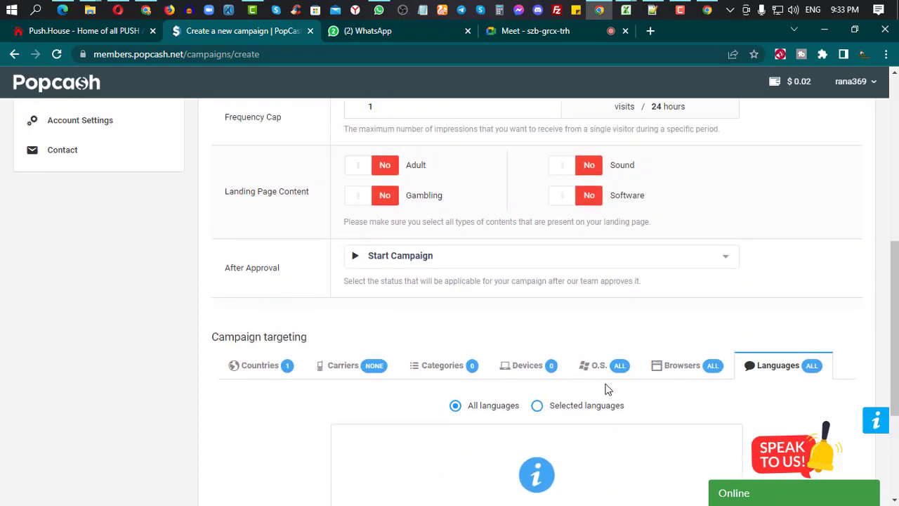
scroll(607, 390, "up", 2)
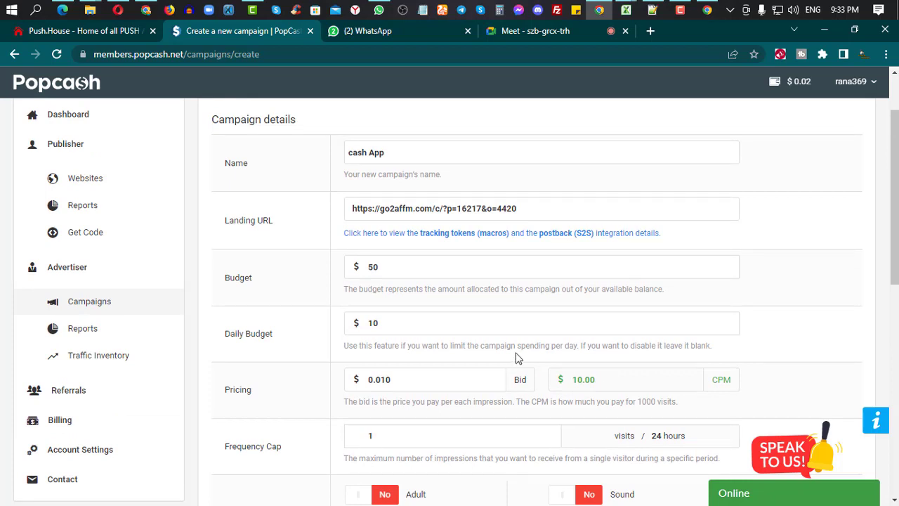
left_click(60, 419)
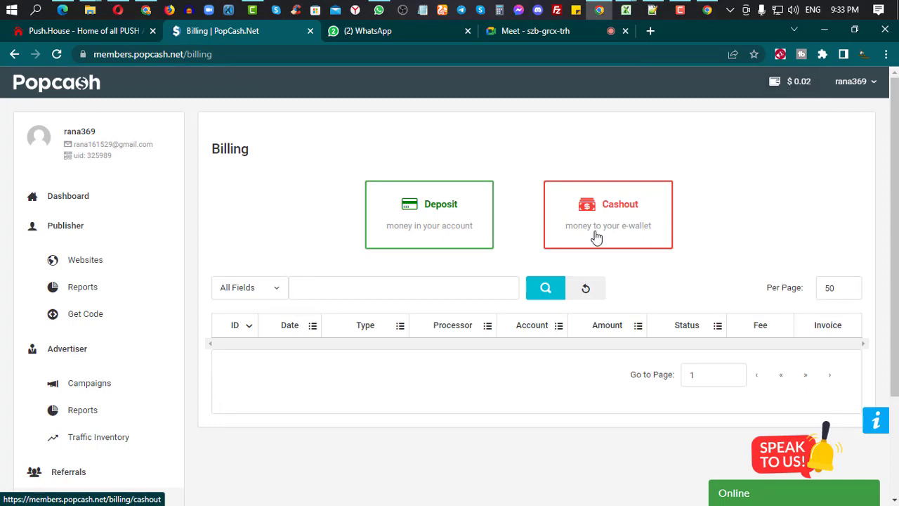
left_click(422, 217)
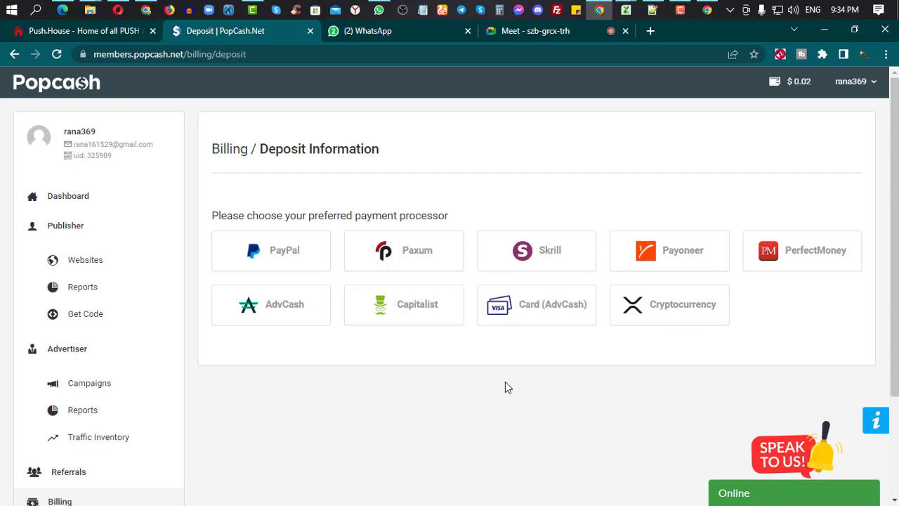
Choose PayPal as the deposit payment processor and set the amount to $10.
left_click(283, 254)
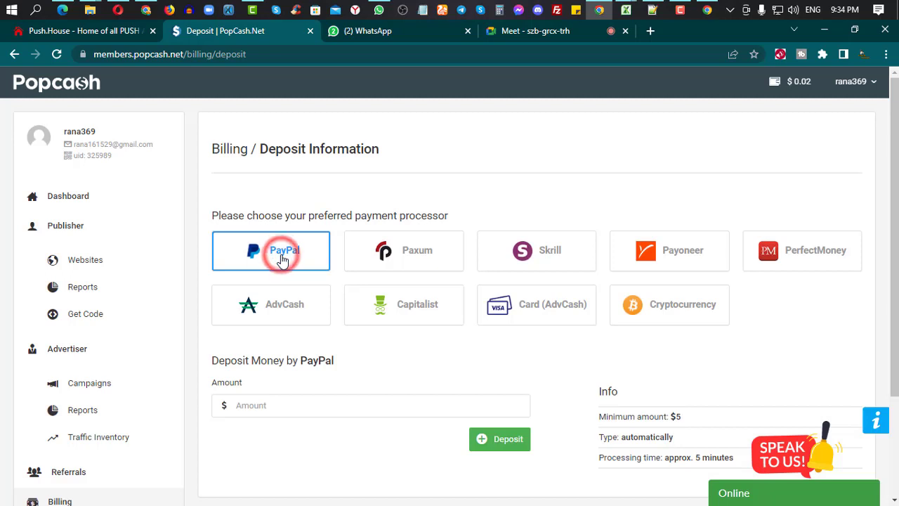
left_click(286, 411)
type("1")
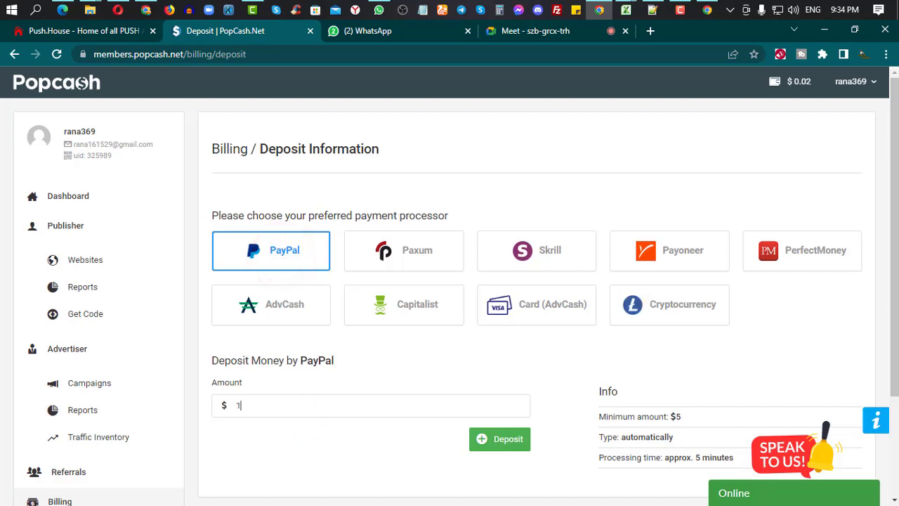
type("0")
Compare the Paxum, Skrill, Cryptocurrency and Payoneer deposit options and review the Payoneer minimum, processing details and payment instructions.
left_click(419, 260)
left_click(541, 257)
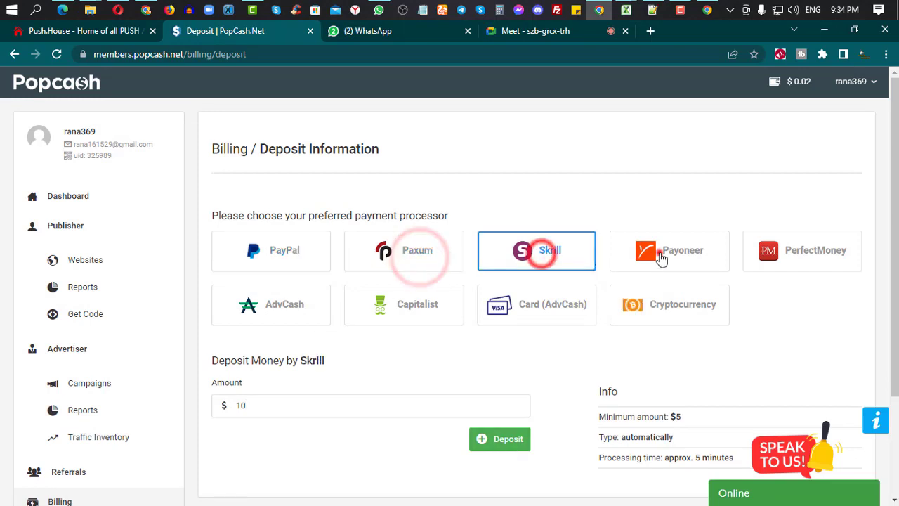
left_click(653, 252)
left_click(677, 303)
left_click(672, 259)
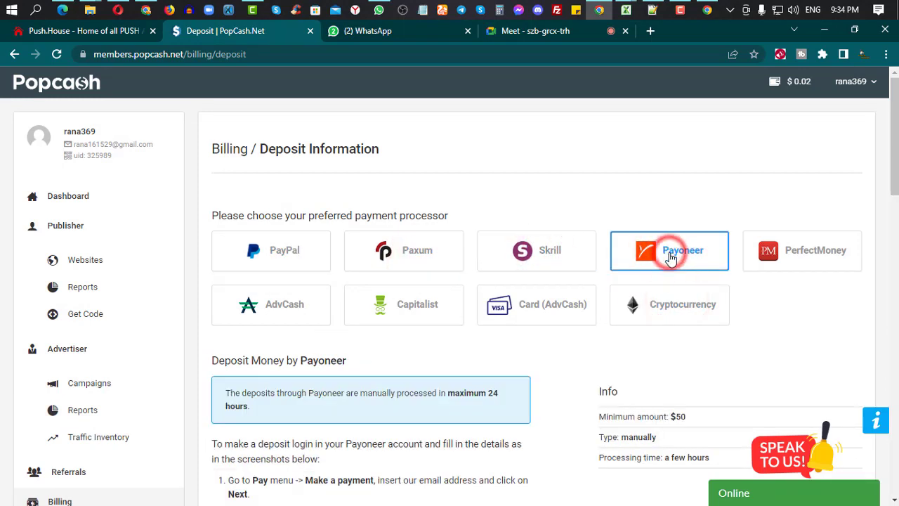
scroll(587, 260, "down", 3)
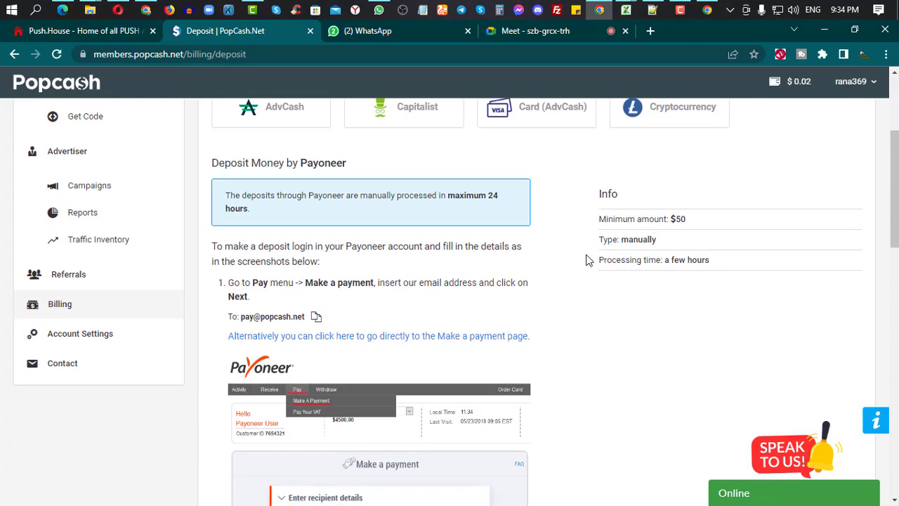
scroll(587, 260, "up", 2)
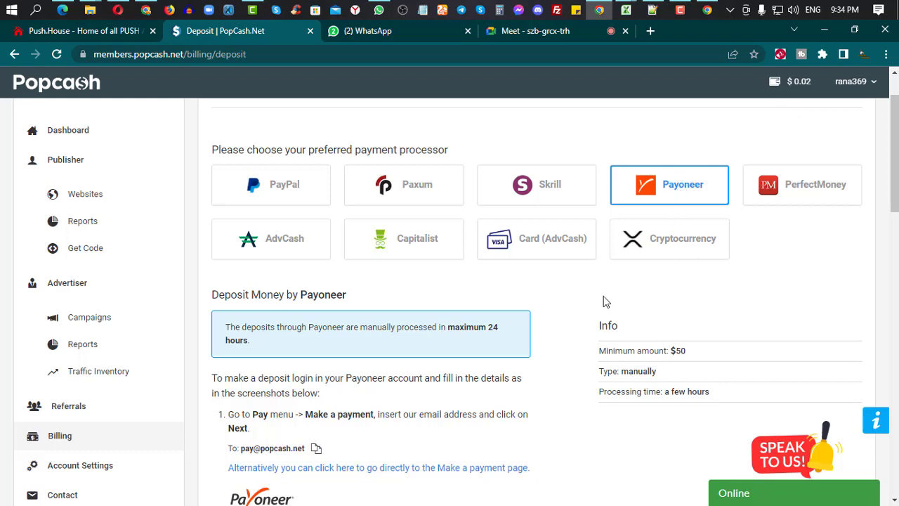
scroll(602, 301, "up", 1)
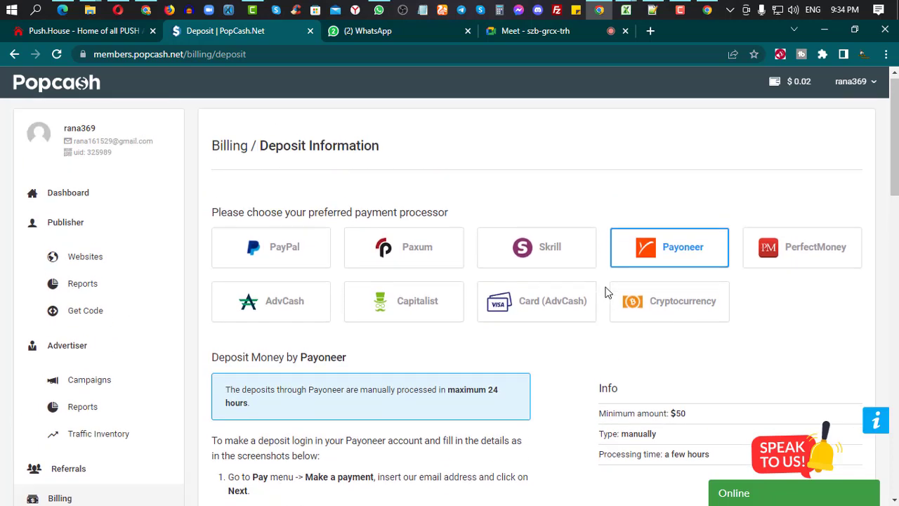
scroll(126, 374, "down", 1)
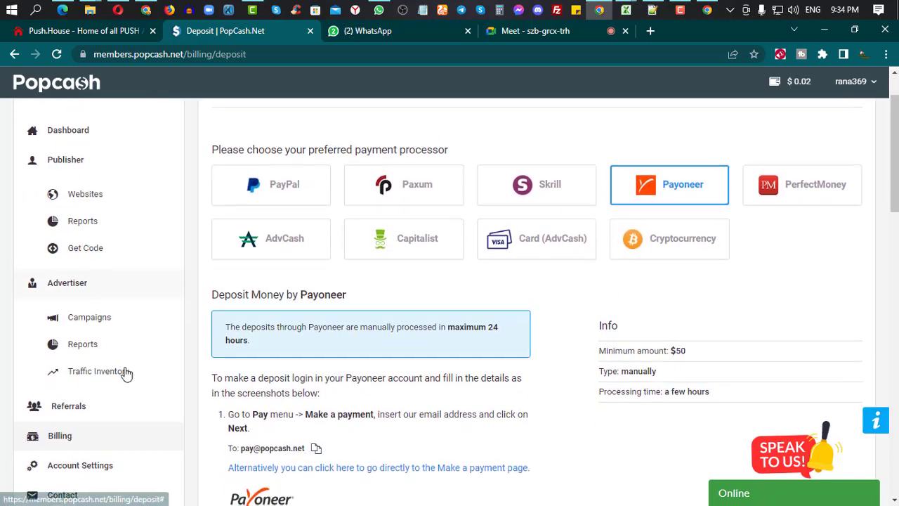
Open the cashout form in the billing section and set the cashout amount to $10.
left_click(73, 439)
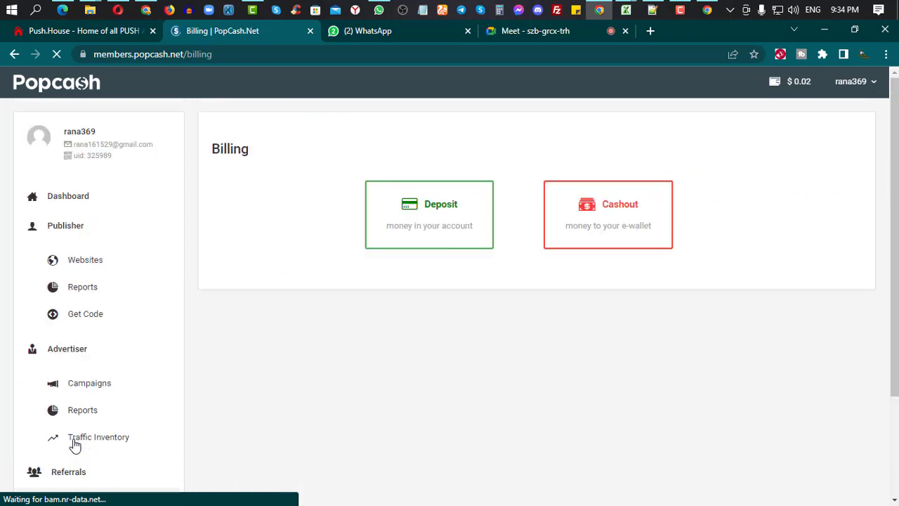
left_click(602, 212)
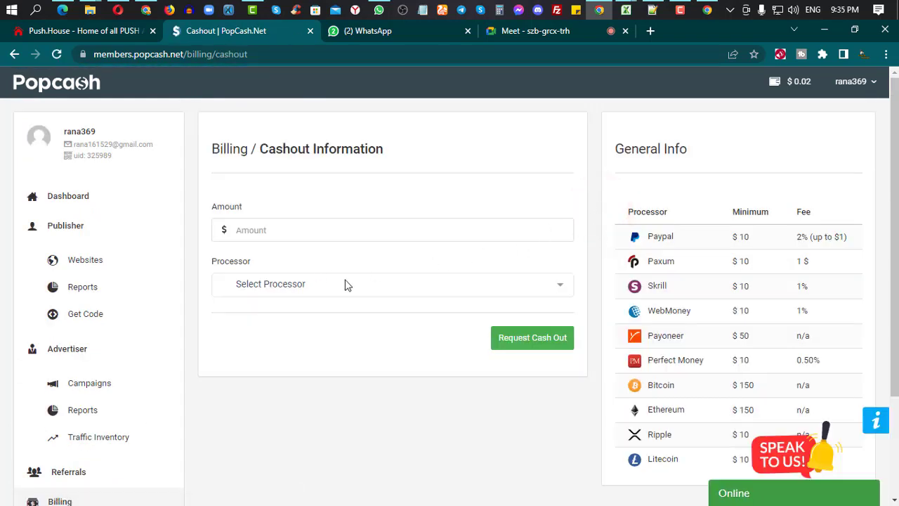
left_click(460, 232)
type("10")
Look through the available cashout processors and choose WebMoney for the payout.
left_click(423, 291)
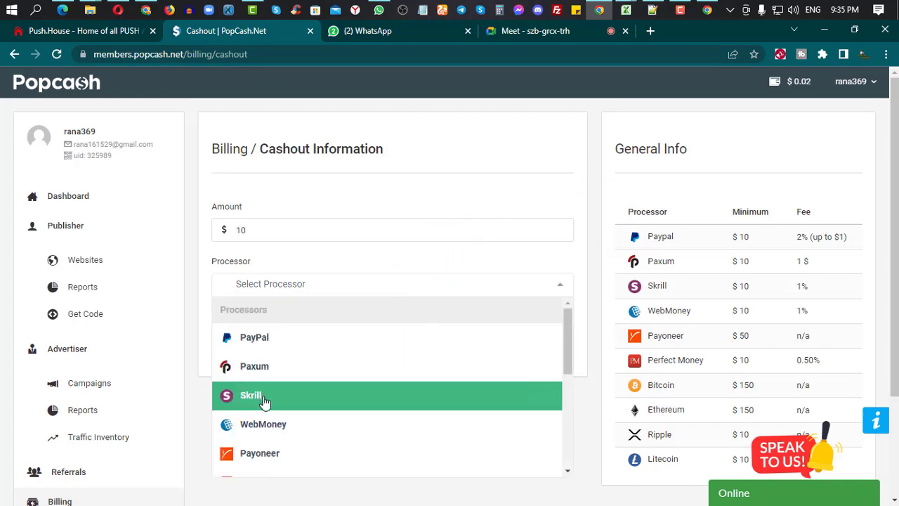
scroll(264, 400, "down", 1)
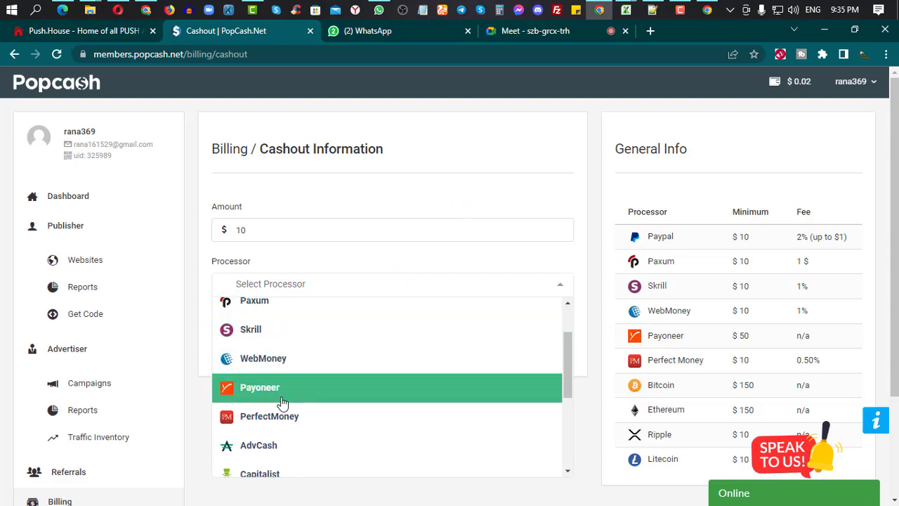
scroll(280, 415, "down", 1)
scroll(274, 438, "up", 3)
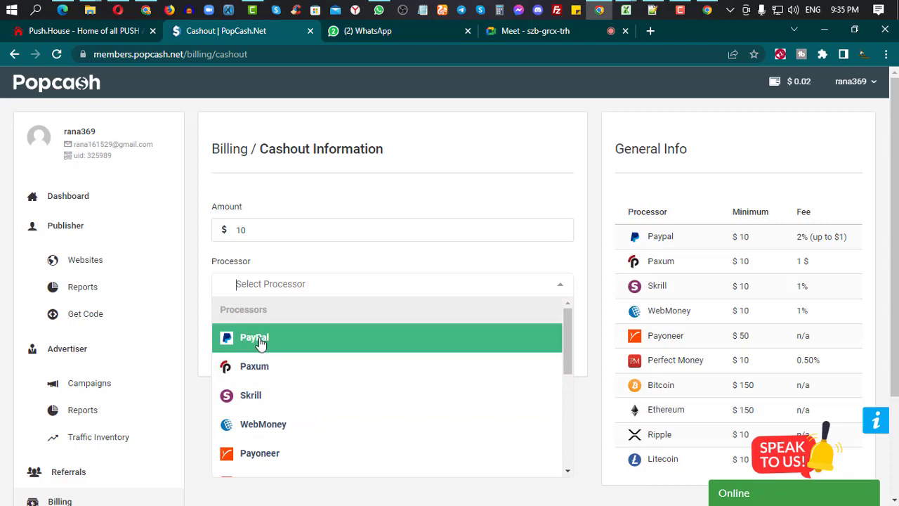
scroll(257, 418, "down", 1)
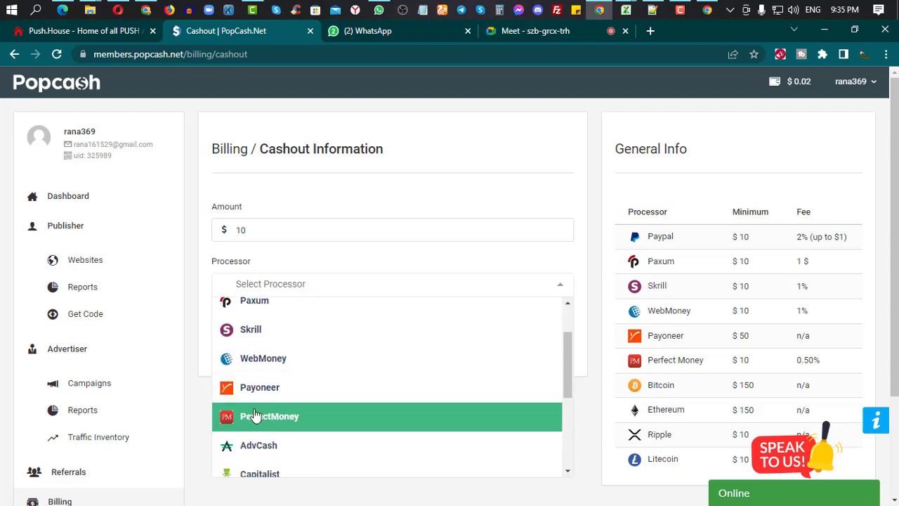
left_click(301, 365)
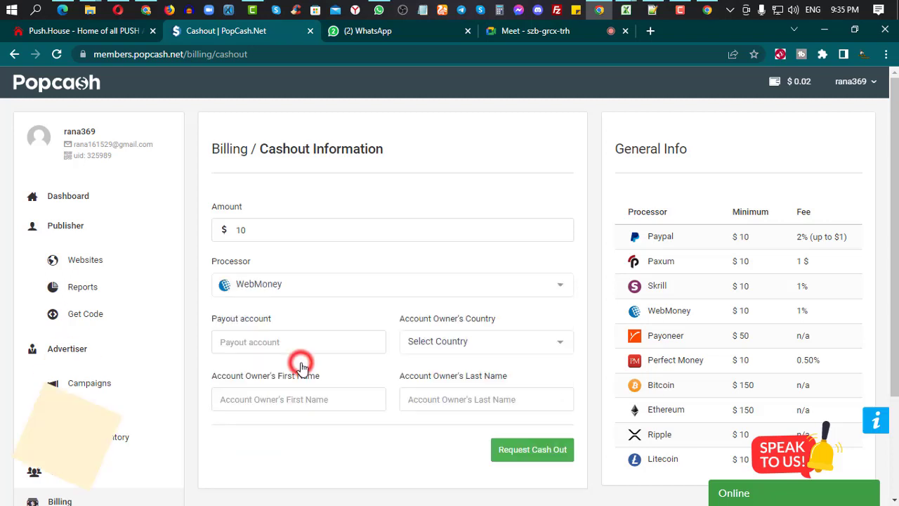
Check the payout account and account owner details required for the WebMoney cashout, leaving the fields empty.
left_click(255, 344)
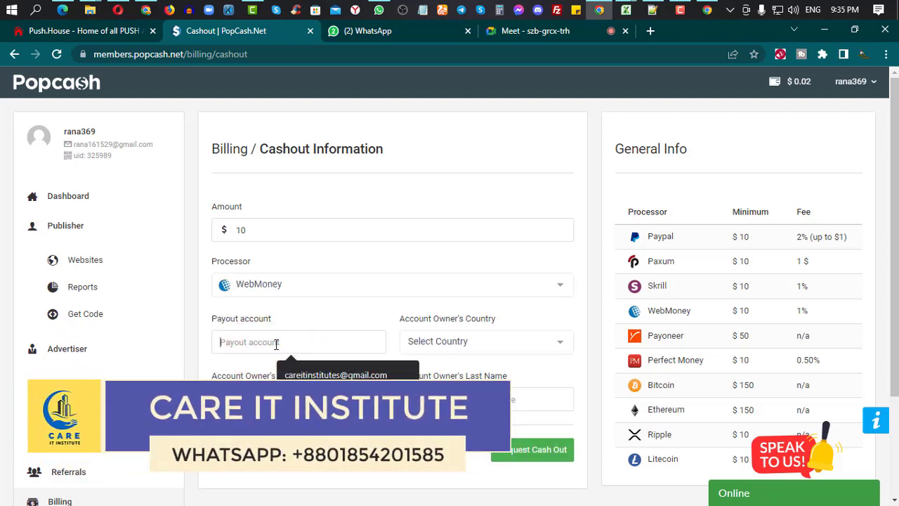
left_click(274, 343)
left_click(575, 338)
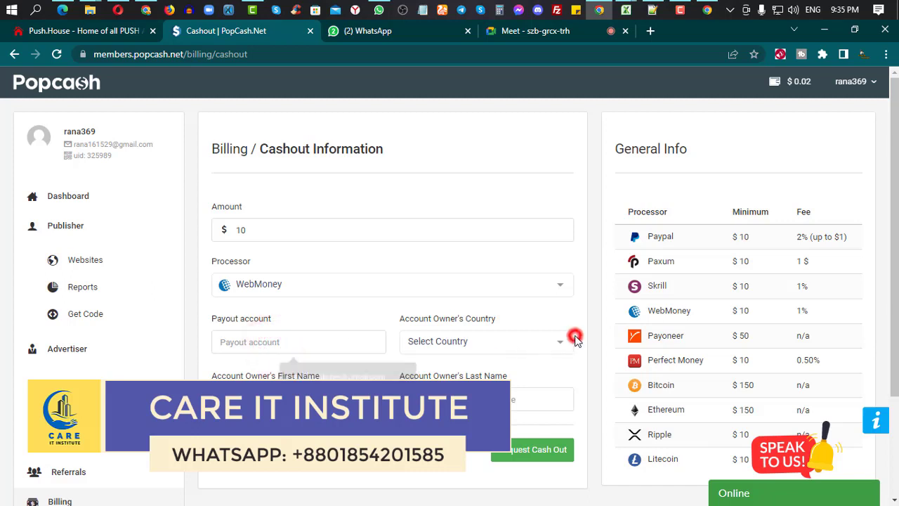
left_click(585, 380)
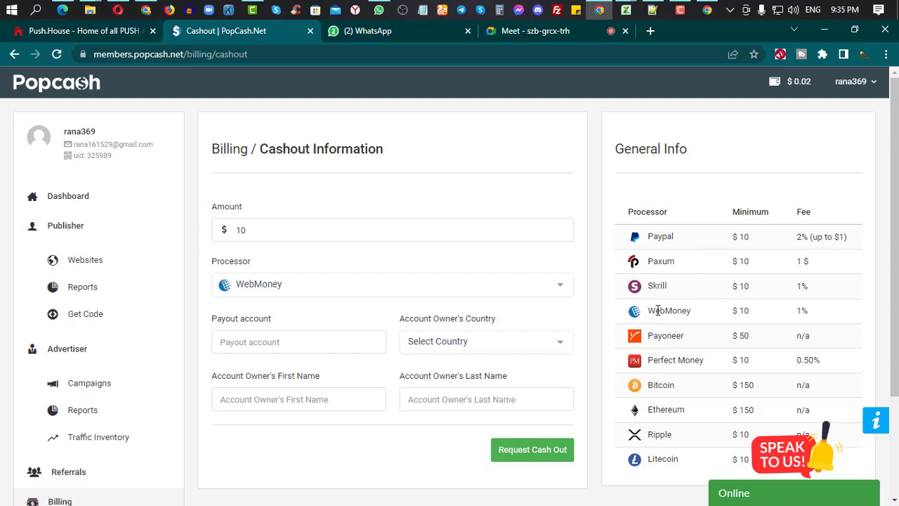
Review each cashout processor's minimum amount and fee in the General Info table, highlighting the Perfect Money fee.
scroll(786, 314, "down", 1)
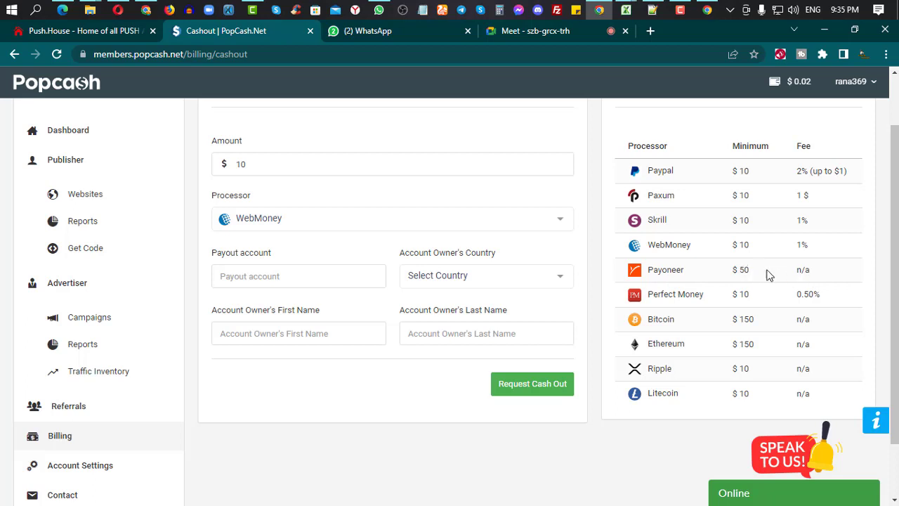
left_click_drag(814, 275, 792, 299)
scroll(709, 324, "down", 2)
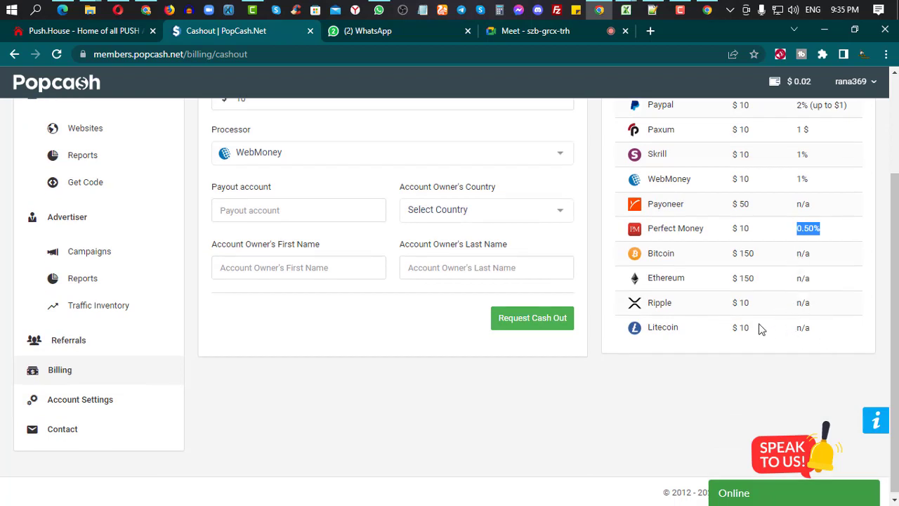
scroll(759, 329, "up", 3)
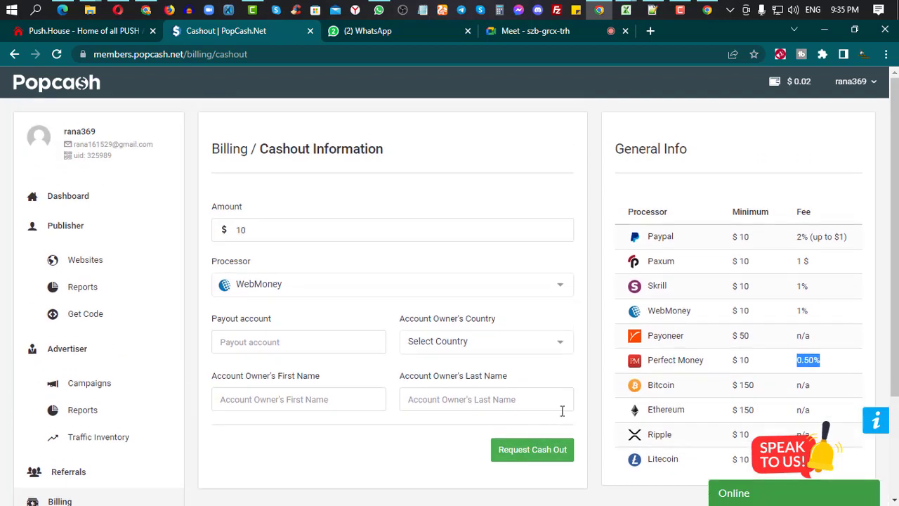